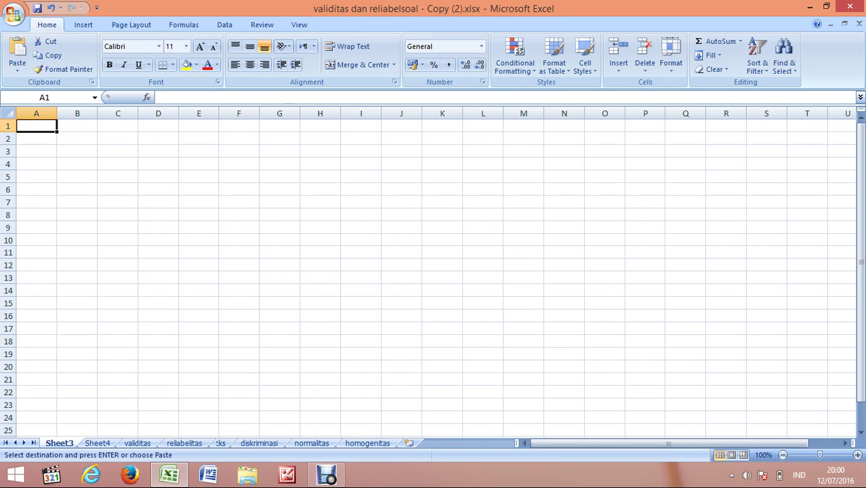
# Step: Enter the headings no., nama responde, kelas and no item across A1–D1
pyautogui.write('no.')
pyautogui.press('Tab')
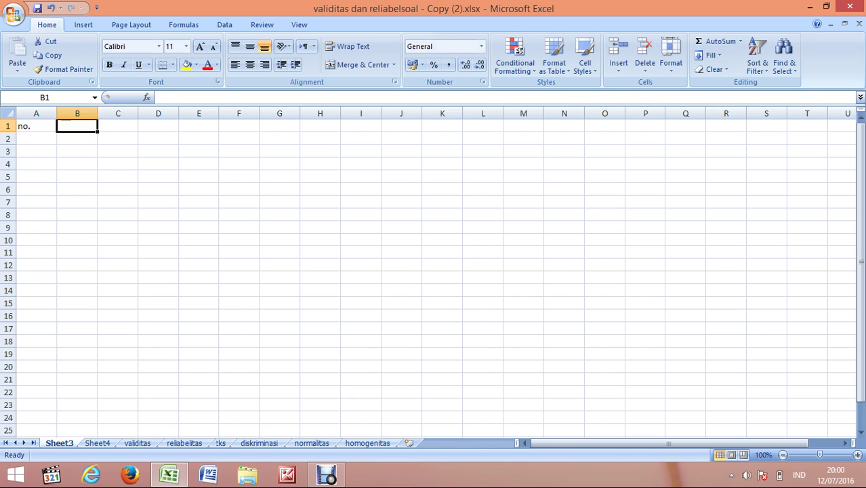
pyautogui.write('nama')
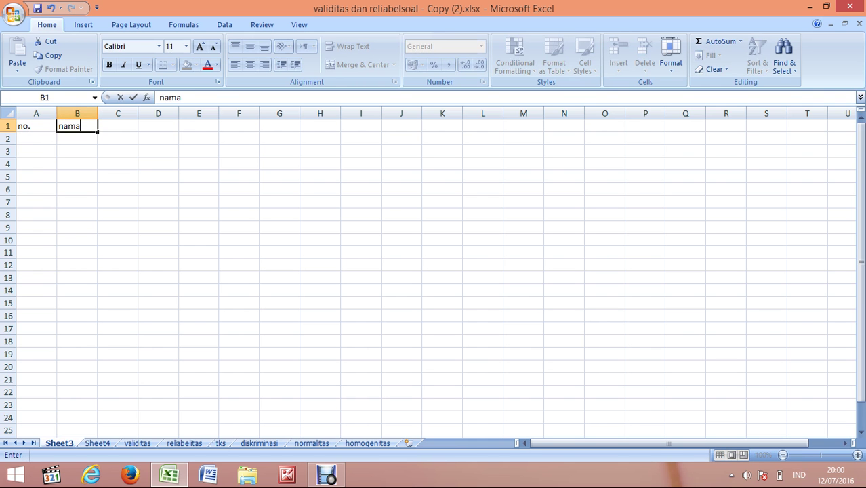
pyautogui.write(' responde')
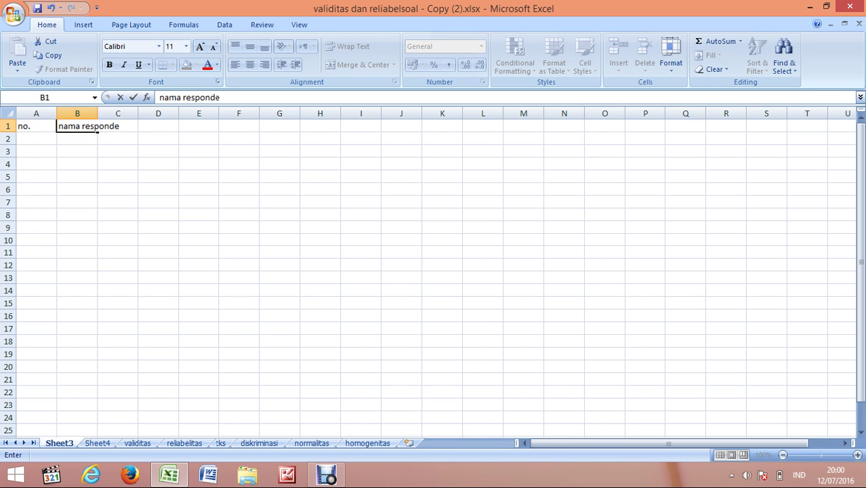
pyautogui.press('Tab')
pyautogui.write('kel')
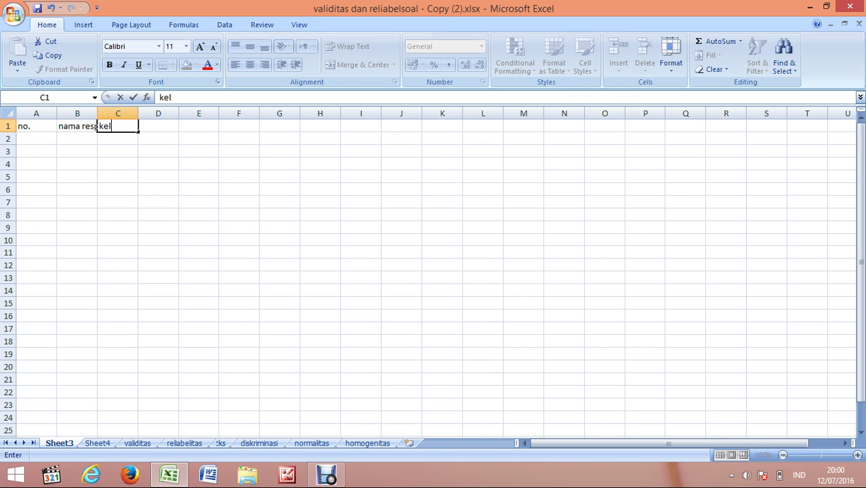
pyautogui.write('as')
pyautogui.press('BackSpace')
pyautogui.write('as')
pyautogui.press('Tab')
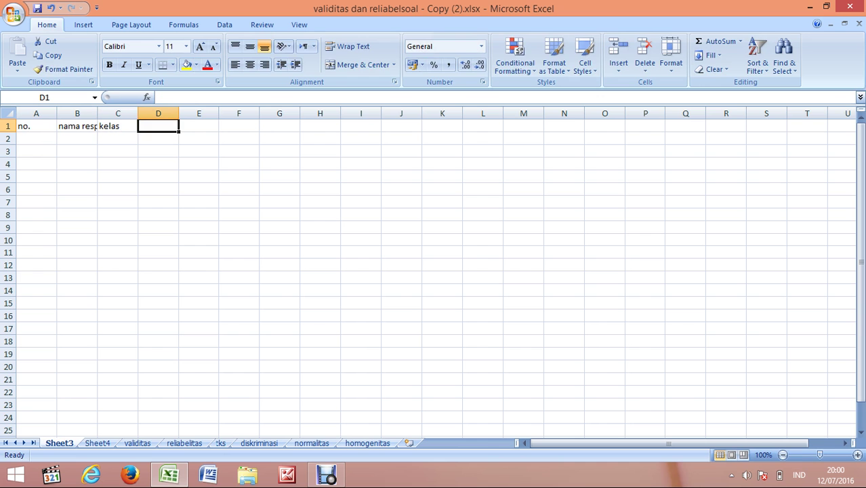
pyautogui.write('no item')
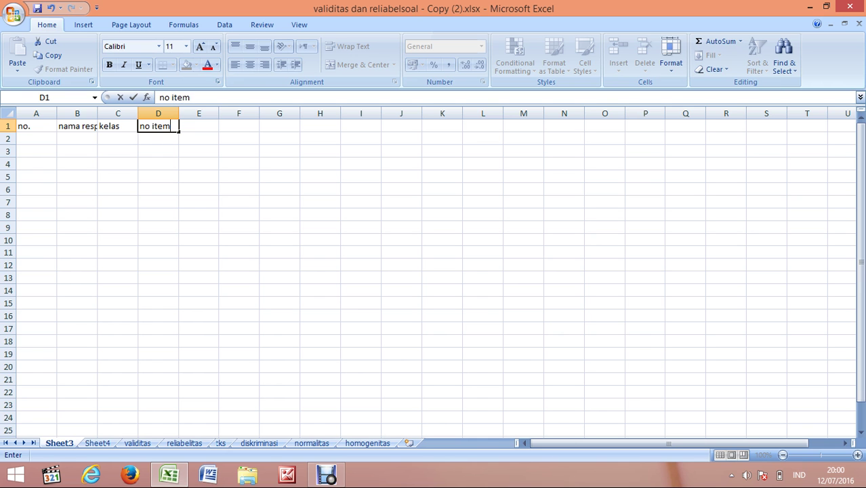
pyautogui.press('Return')
pyautogui.click(118, 139)
pyautogui.press('Left')
pyautogui.press('Left')
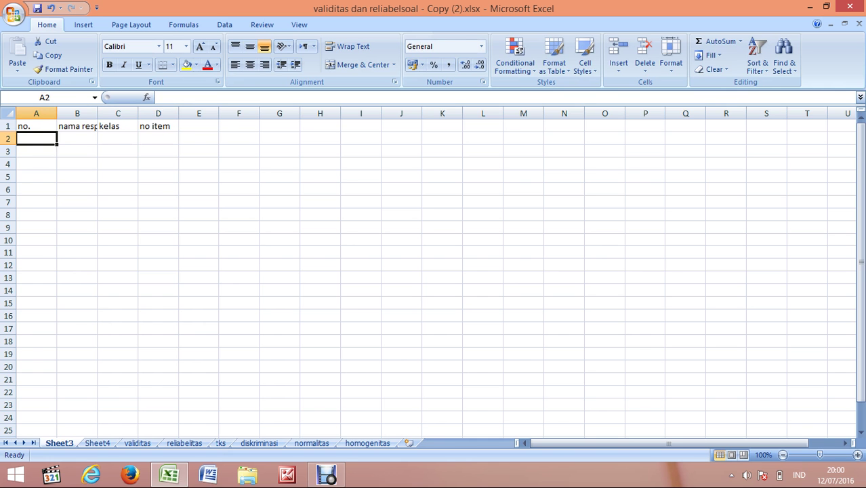
# Step: Widen column B and correct its heading to 'nama responden'
pyautogui.moveTo(98, 113); pyautogui.dragTo(144, 113)
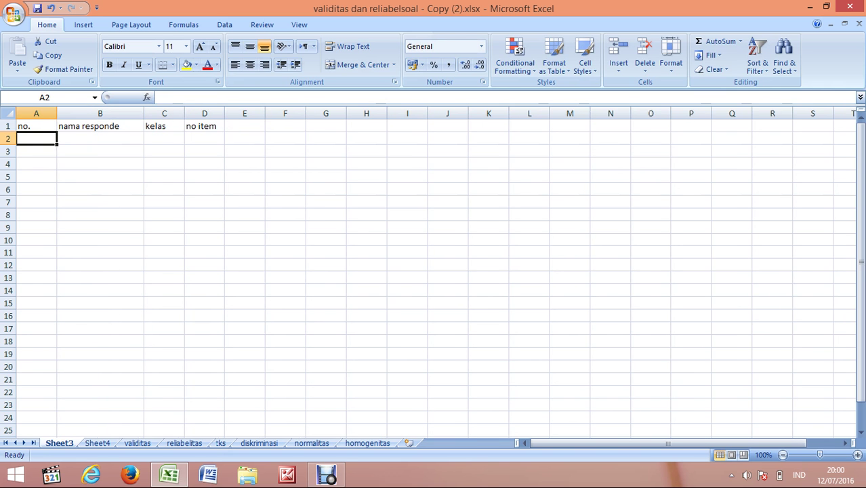
pyautogui.click(100, 126)
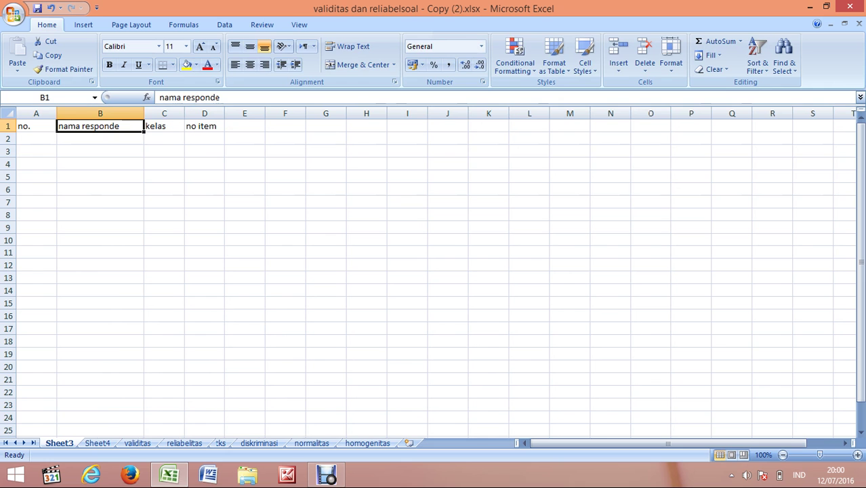
pyautogui.click(223, 98)
pyautogui.write('n')
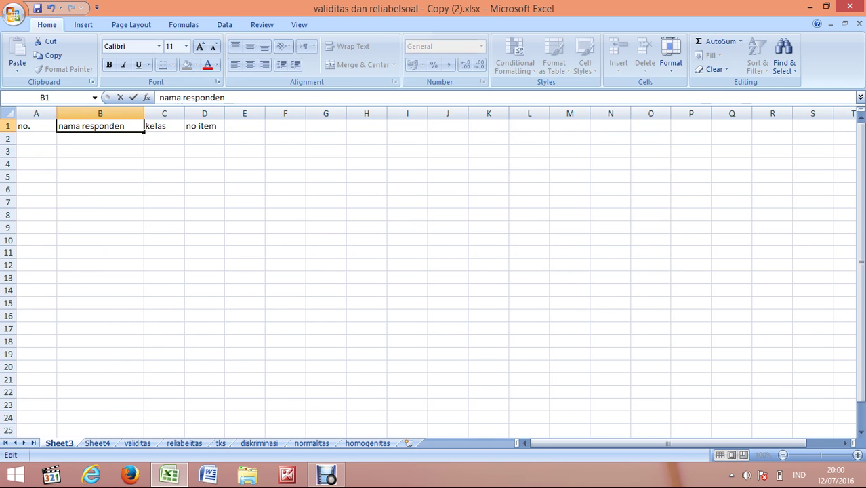
# Step: Number the respondents 1 to 20 down A3–A22 by filling a 1, 2 series
pyautogui.click(36, 151)
pyautogui.write('1')
pyautogui.press('Return')
pyautogui.write('2')
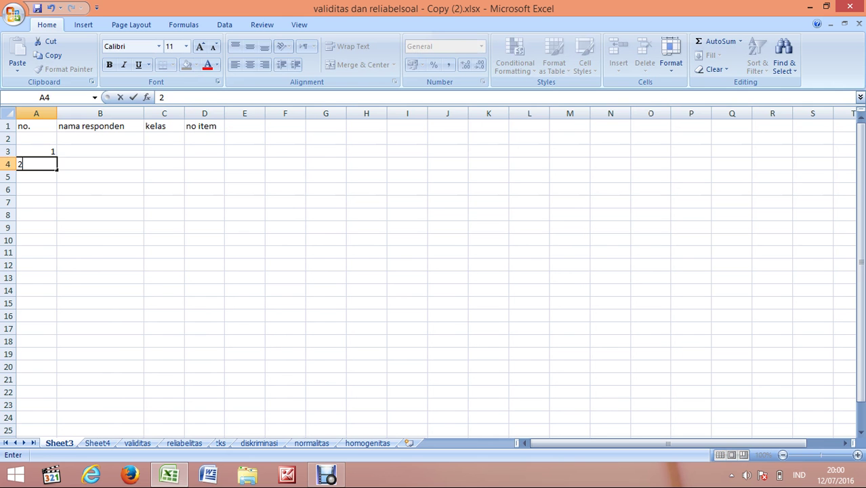
pyautogui.press('Return')
pyautogui.moveTo(37, 151); pyautogui.dragTo(59, 397)
pyautogui.click(100, 151)
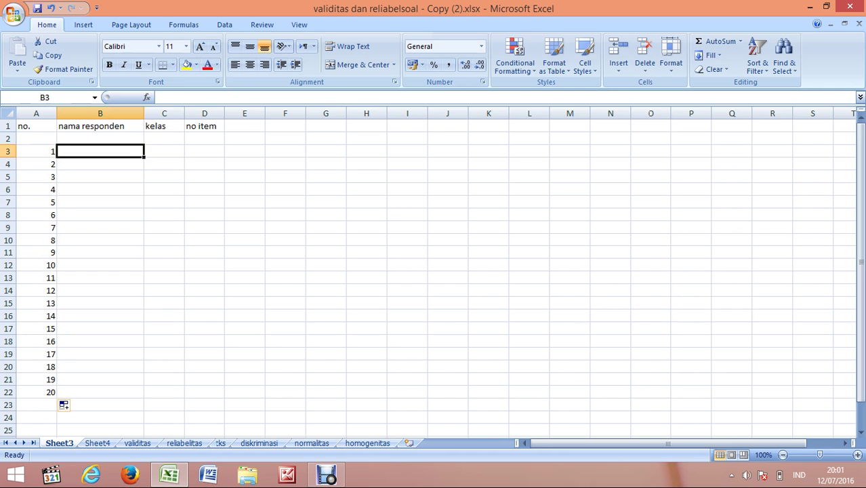
# Step: Enter the first respondent's name in B3 and class 'xi ipa' in C3
pyautogui.write('muhha')
pyautogui.press('BackSpace')
pyautogui.press('BackSpace')
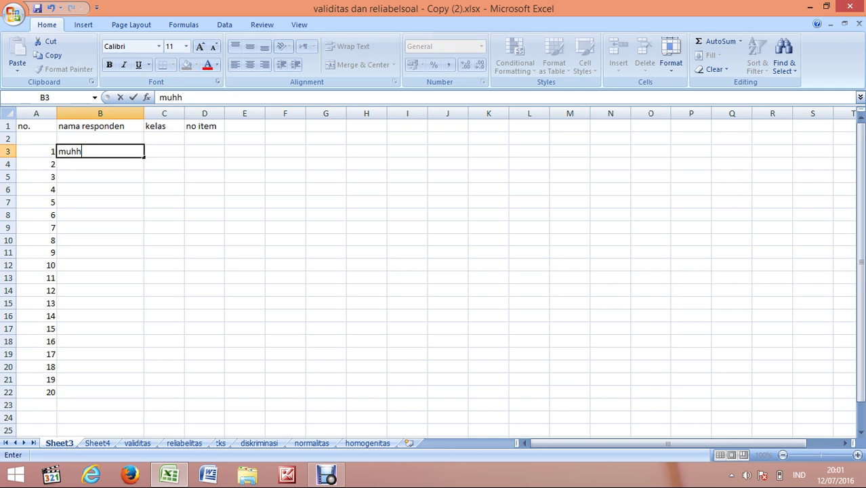
pyautogui.write('ammad')
pyautogui.press('Tab')
pyautogui.write('xi ipa')
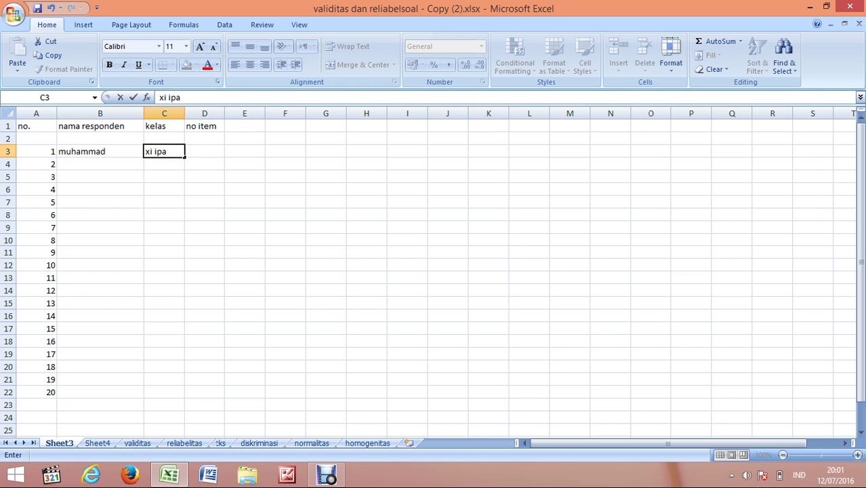
pyautogui.press('Tab')
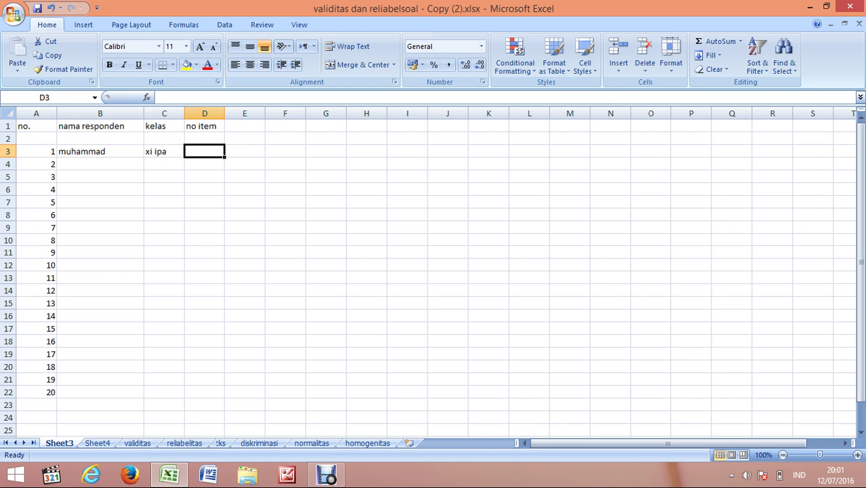
pyautogui.click(204, 139)
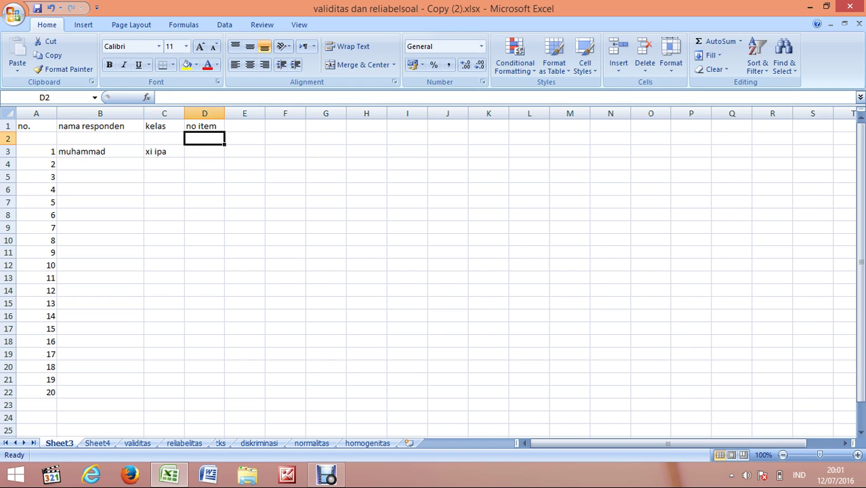
# Step: Fill item numbers 1 through 15 across D2–R2 from a 1, 2 series
pyautogui.write('1')
pyautogui.press('Tab')
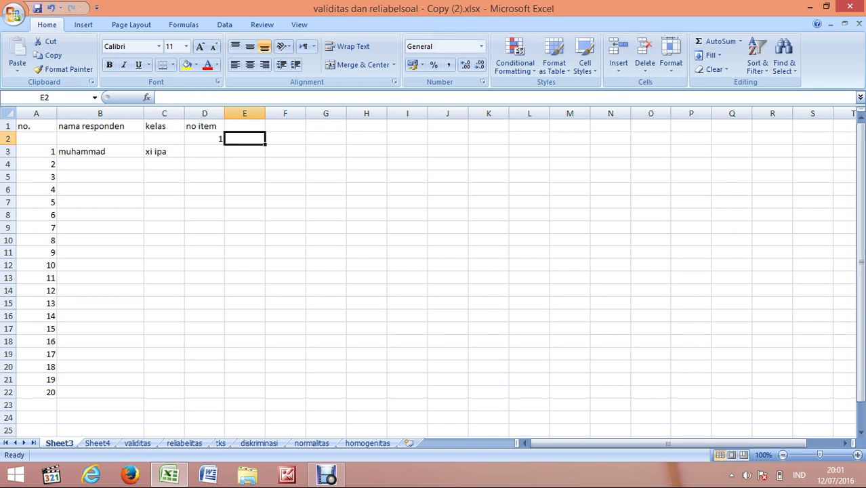
pyautogui.write('2')
pyautogui.press('Tab')
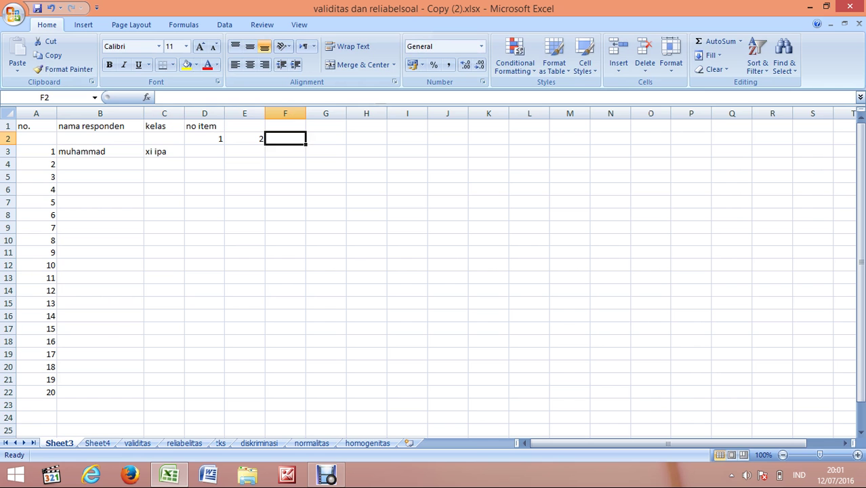
pyautogui.click(204, 138)
pyautogui.moveTo(204, 139); pyautogui.dragTo(773, 142)
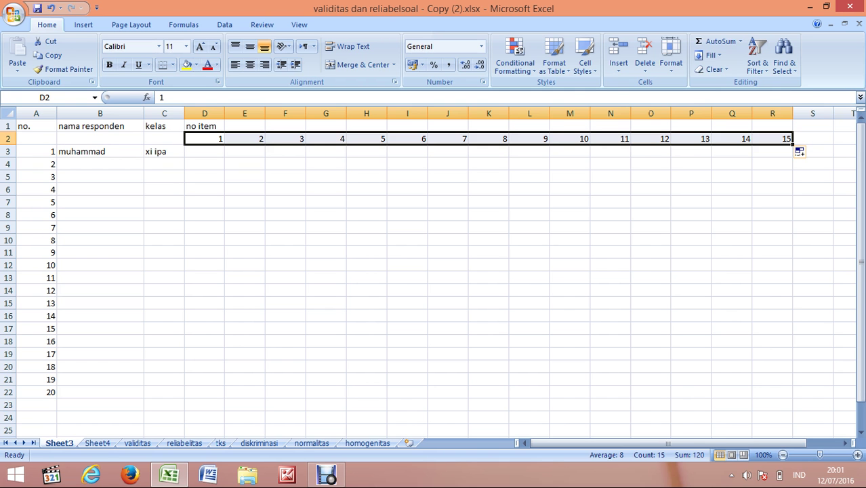
pyautogui.click(204, 151)
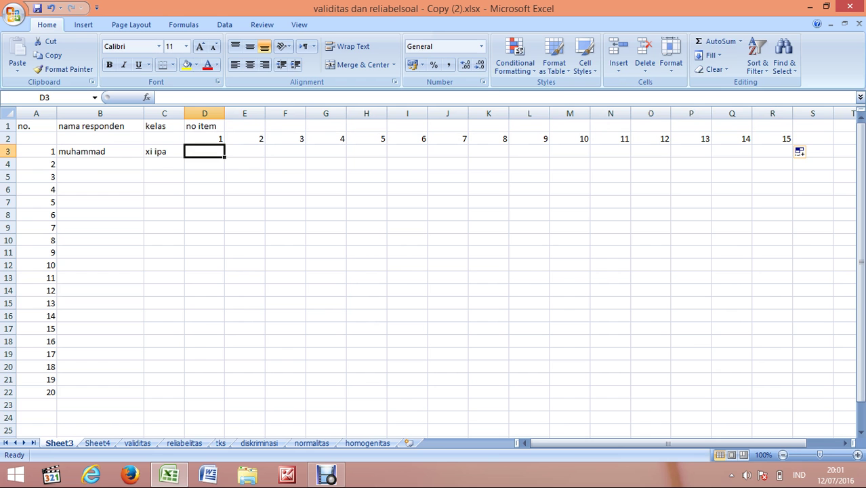
# Step: Enter scores 1, 0, 1, 0, 1 for items 1–5 in D3–H3
pyautogui.write('1')
pyautogui.press('Tab')
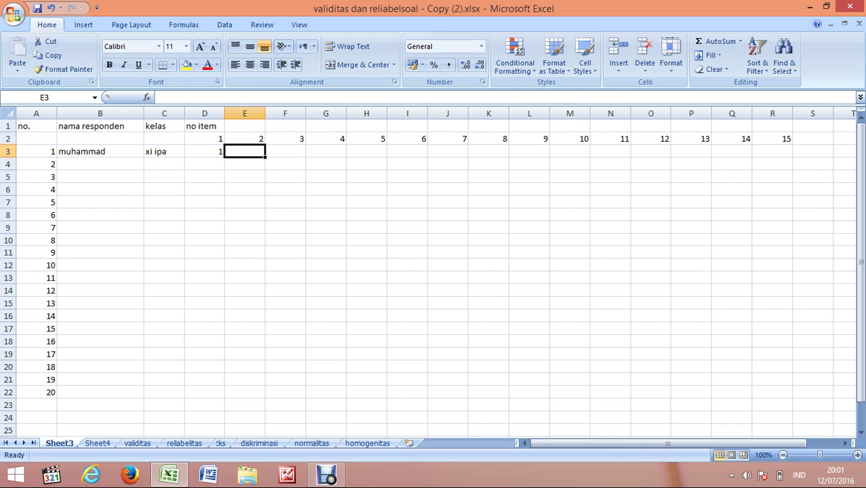
pyautogui.write('0')
pyautogui.press('Tab')
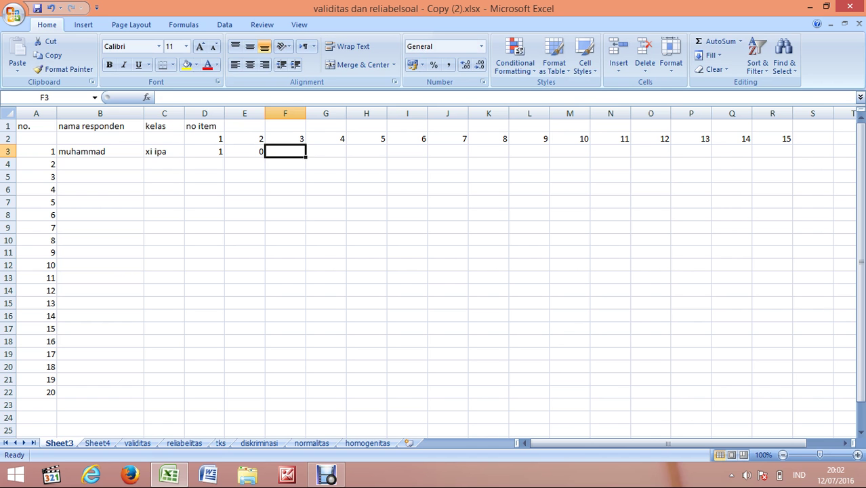
pyautogui.write('1')
pyautogui.press('Tab')
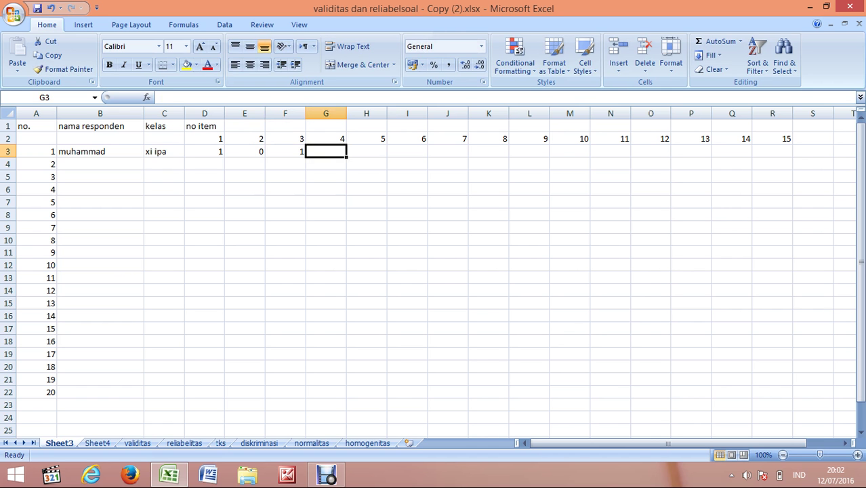
pyautogui.write('0')
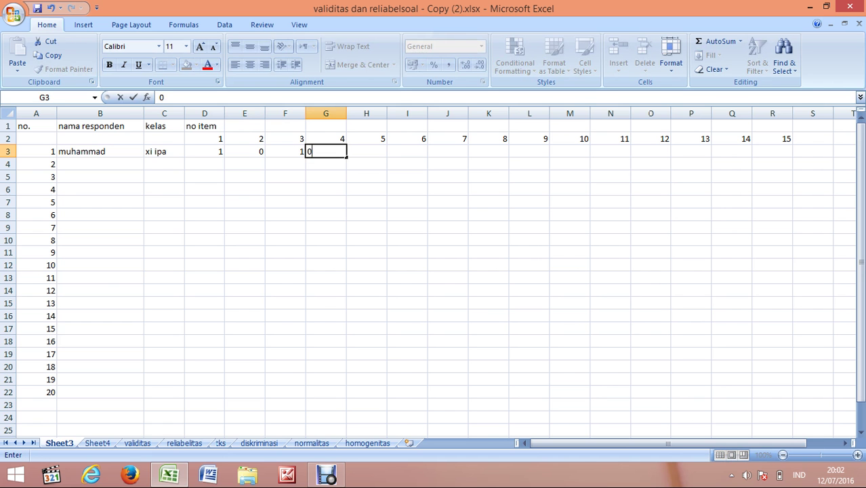
pyautogui.press('Tab')
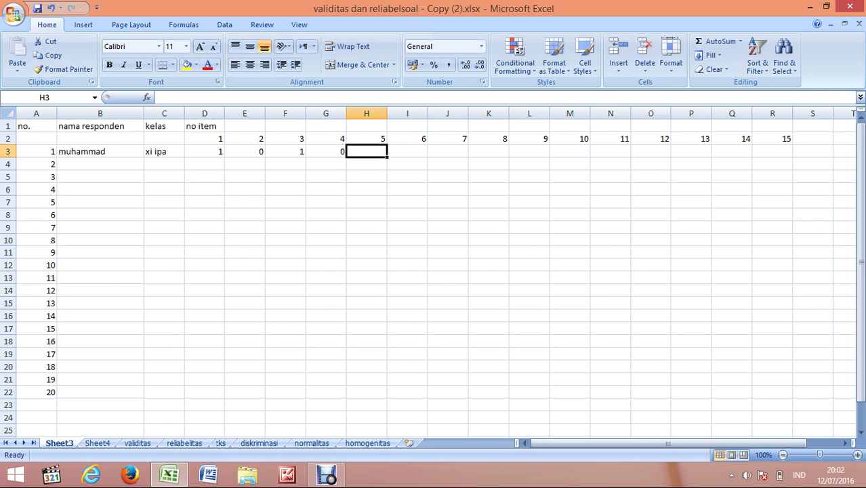
pyautogui.write('1')
pyautogui.press('Tab')
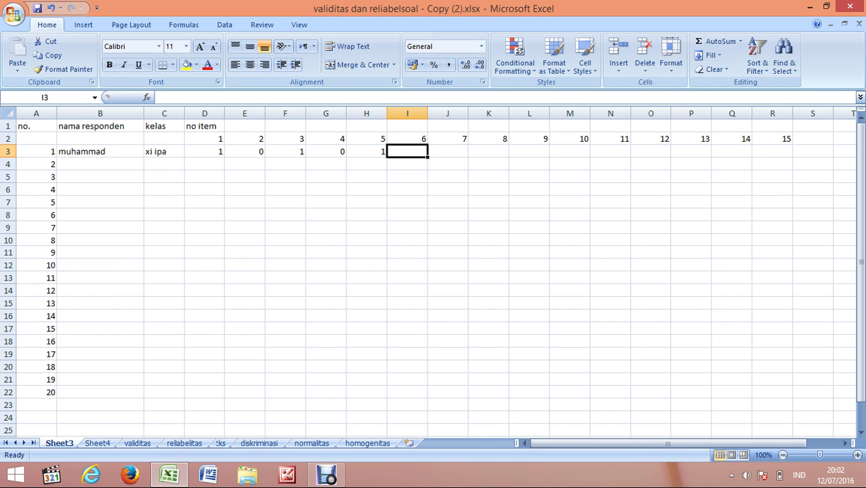
pyautogui.press('Return')
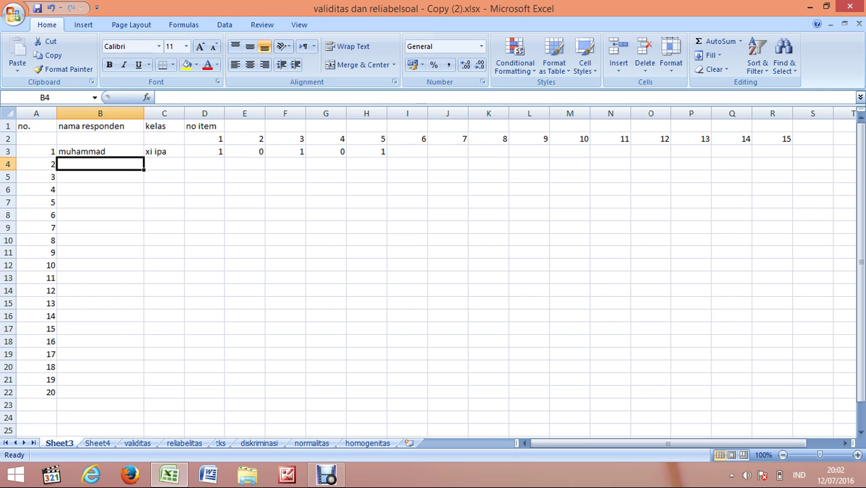
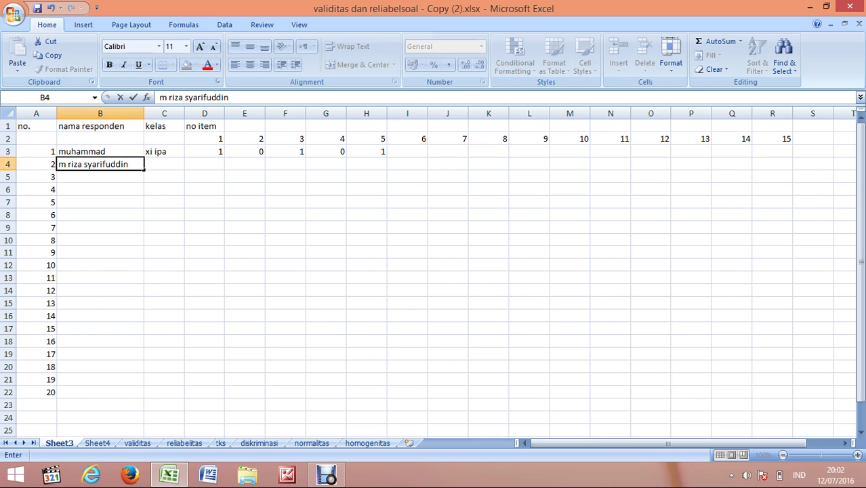
# Step: Enter the second respondent's name and class 'xi' in row 4
pyautogui.press('Tab')
pyautogui.write('xi')
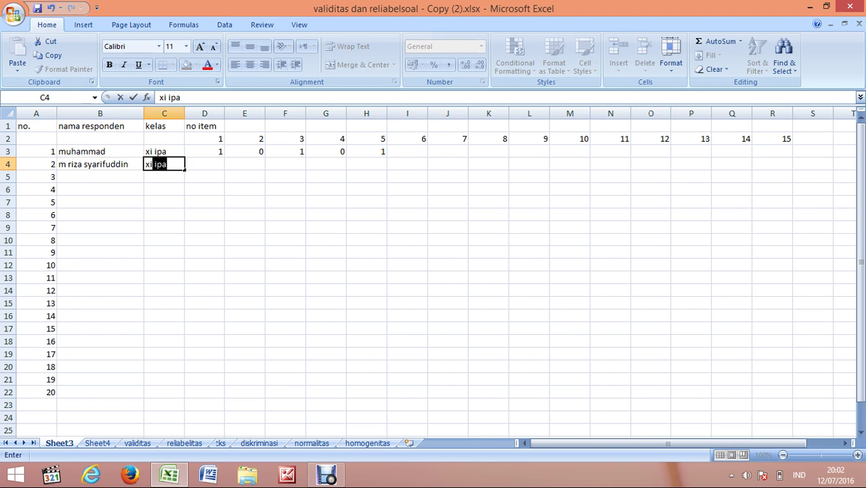
pyautogui.press('Return')
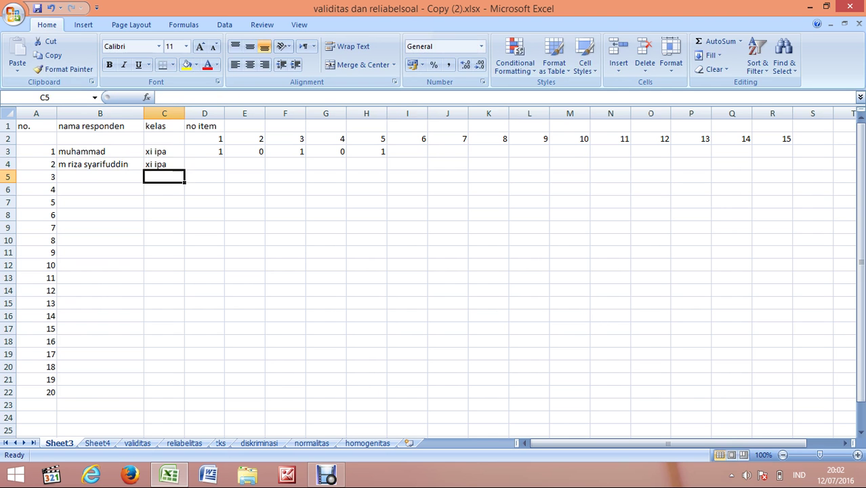
# Step: Enter scores 1, 1, 1, 0, 0, 1 for items 1–6 in row 4, and 1 in I3
pyautogui.click(204, 164)
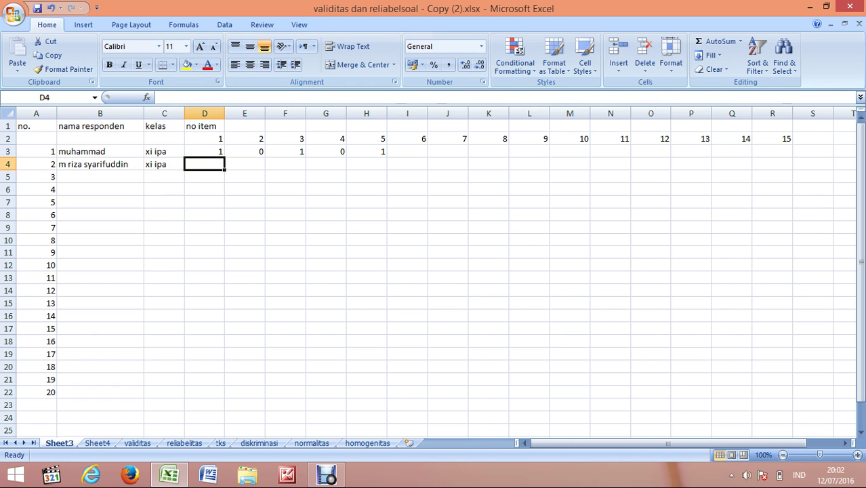
pyautogui.write('1')
pyautogui.press('Tab')
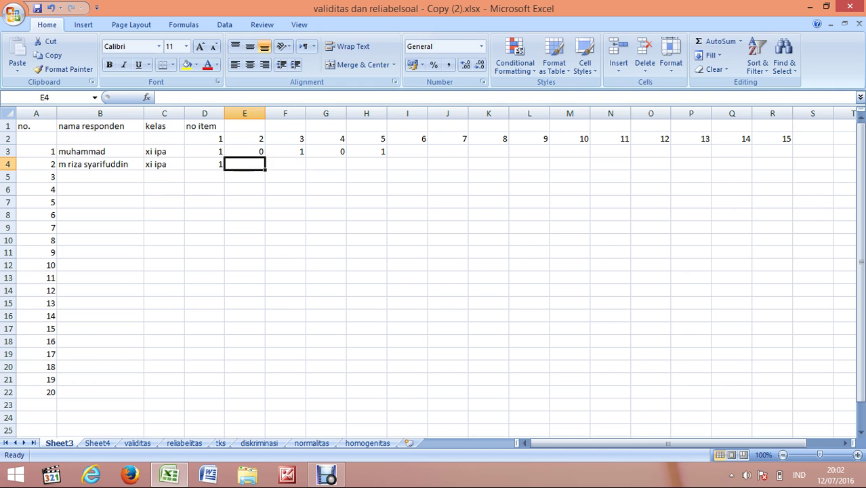
pyautogui.write('1')
pyautogui.press('Tab')
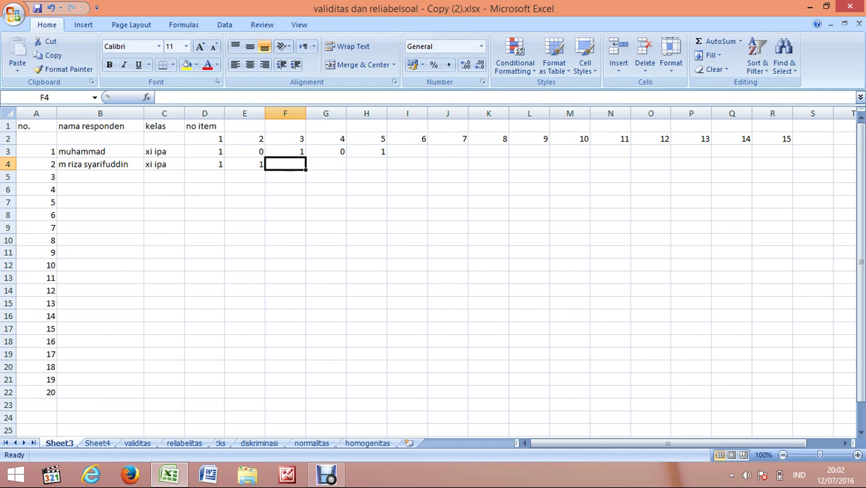
pyautogui.write('1')
pyautogui.press('Tab')
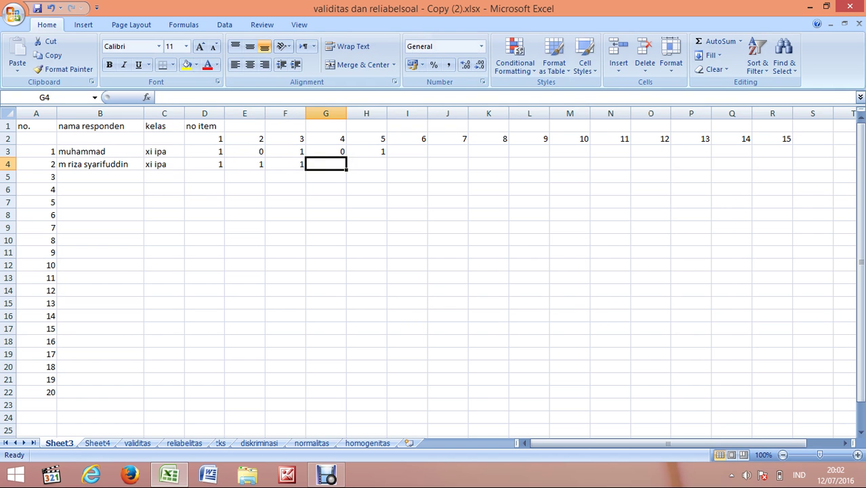
pyautogui.write('0')
pyautogui.press('Tab')
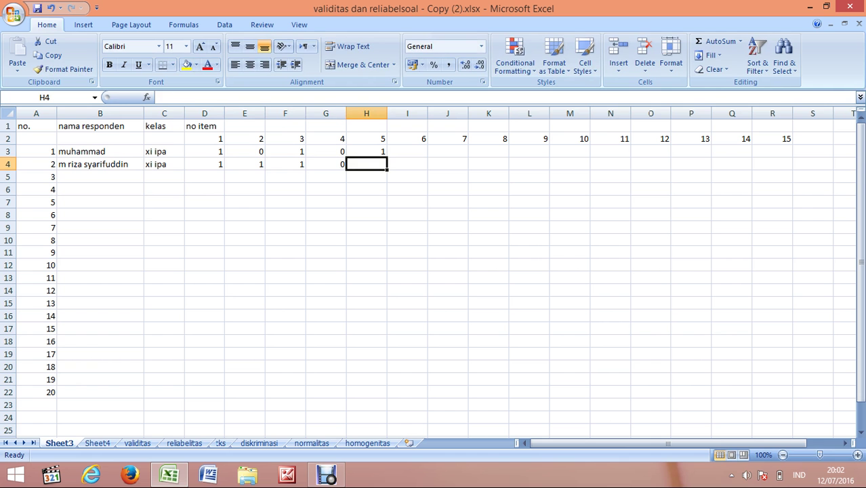
pyautogui.write('0')
pyautogui.press('Tab')
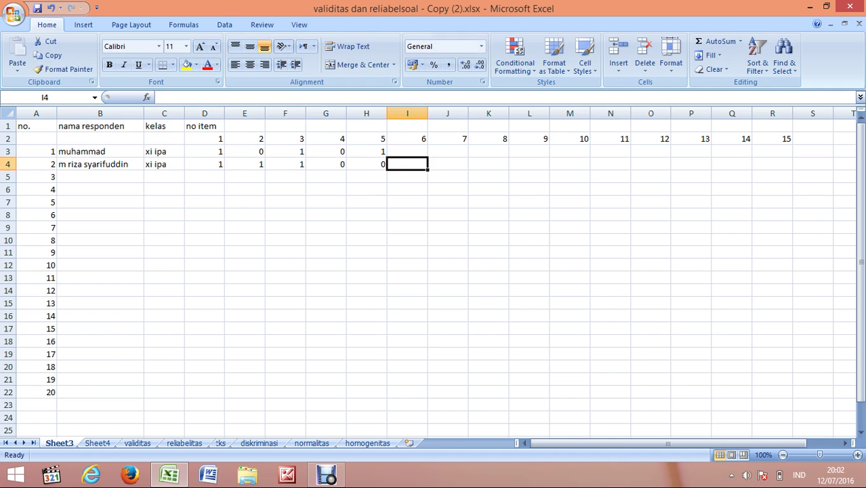
pyautogui.write('1')
pyautogui.press('Tab')
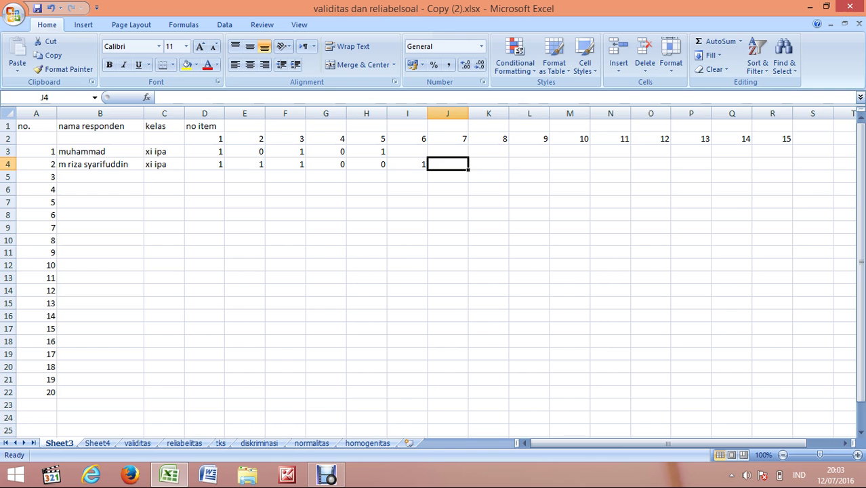
pyautogui.click(408, 151)
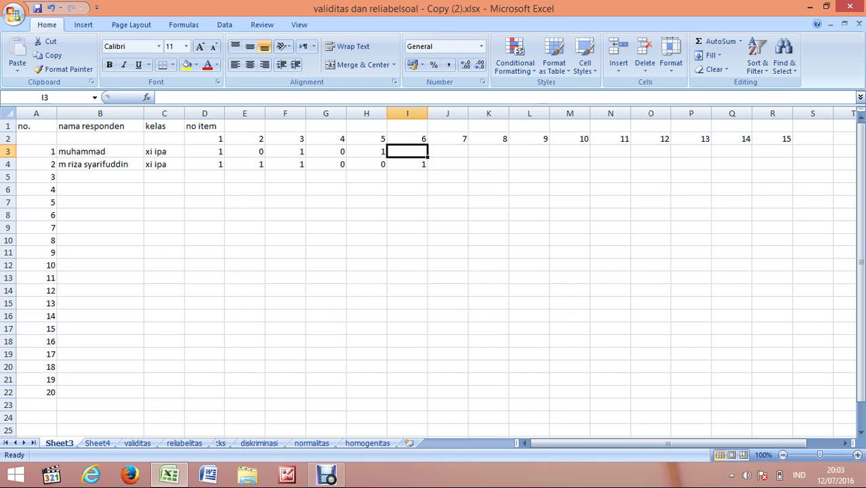
pyautogui.write('1')
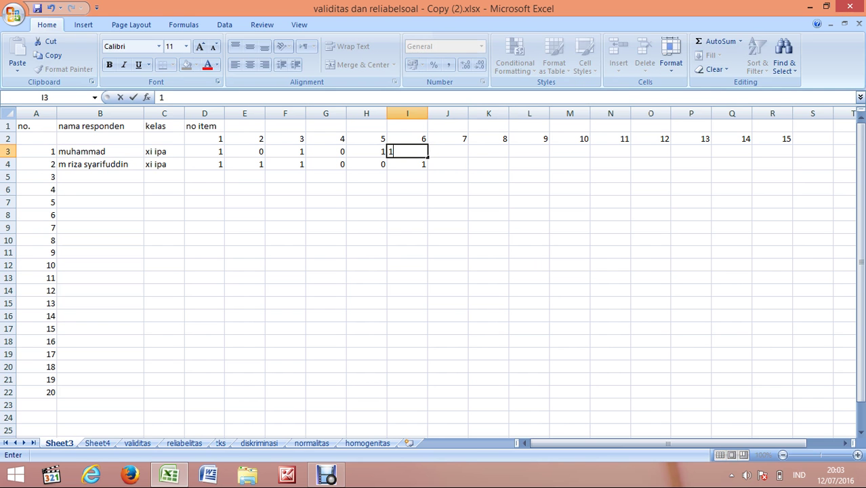
# Step: On Sheet4, add the header 'jumlah' in S1
pyautogui.click(97, 443)
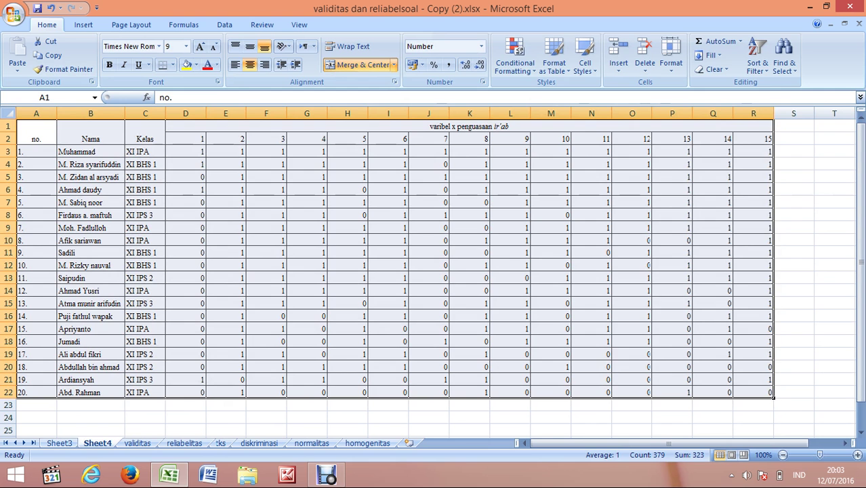
pyautogui.click(794, 126)
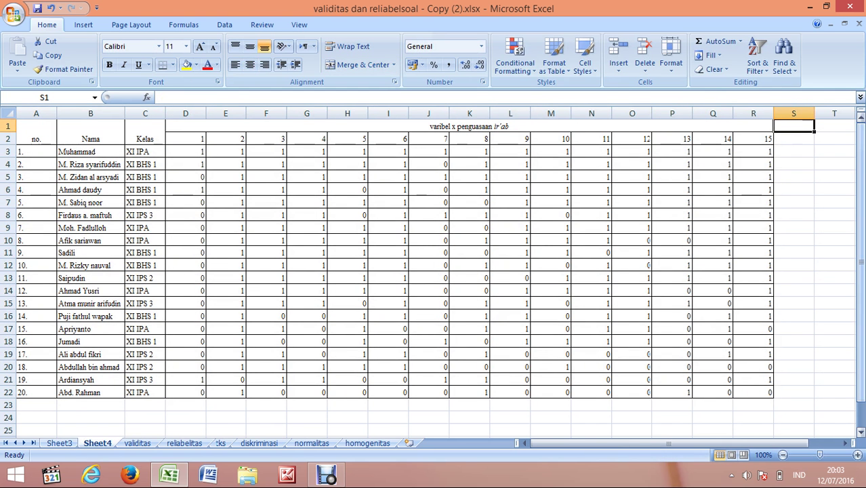
pyautogui.write('jumlah')
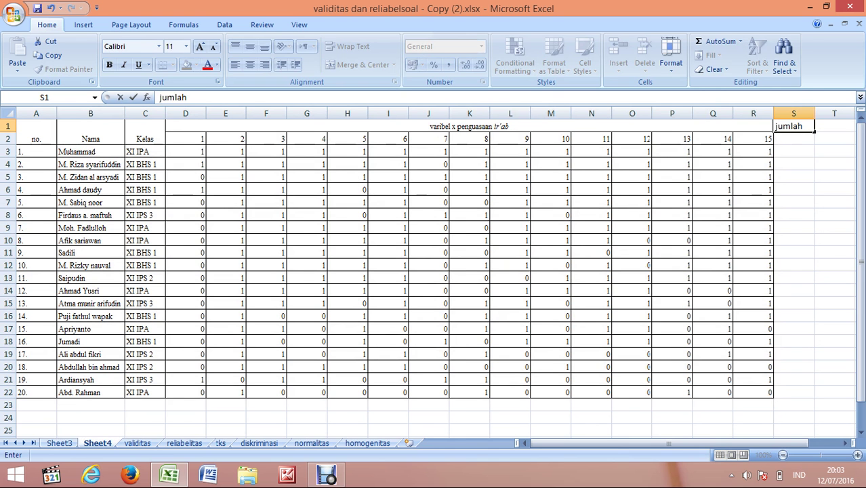
pyautogui.press('Return')
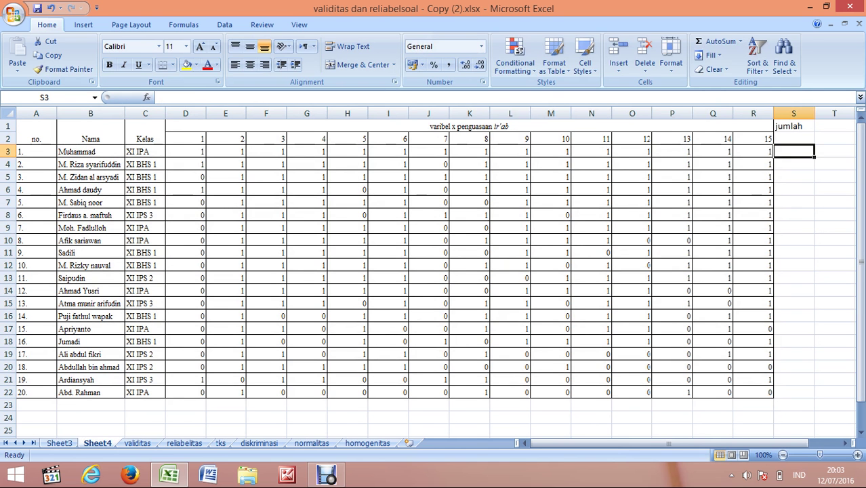
# Step: Total each respondent's scores with =SUM(D3:R3) in S3, filled down to S22
pyautogui.write('=')
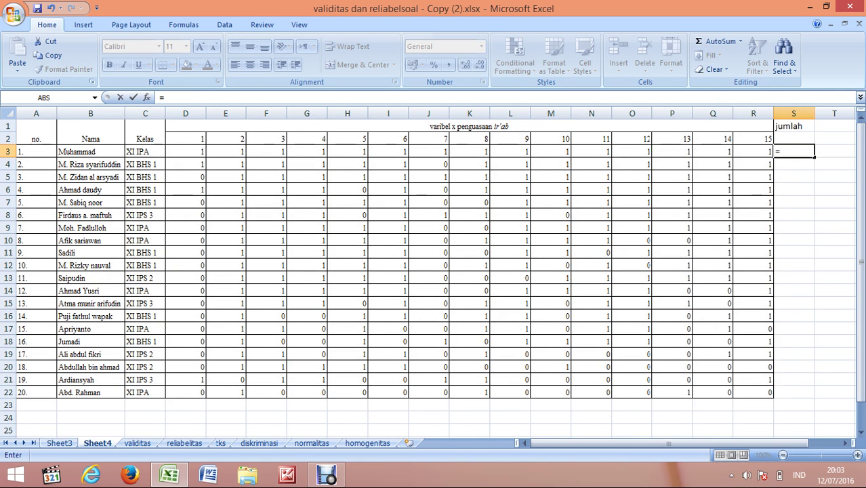
pyautogui.write('sum')
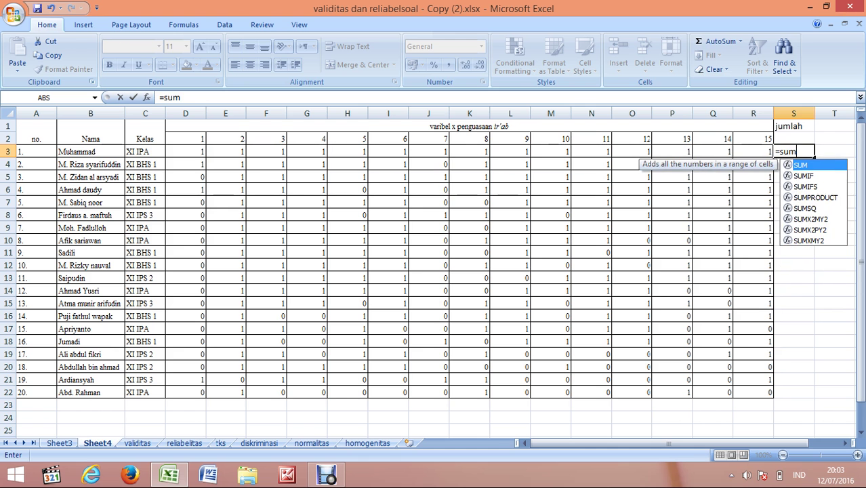
pyautogui.write('(')
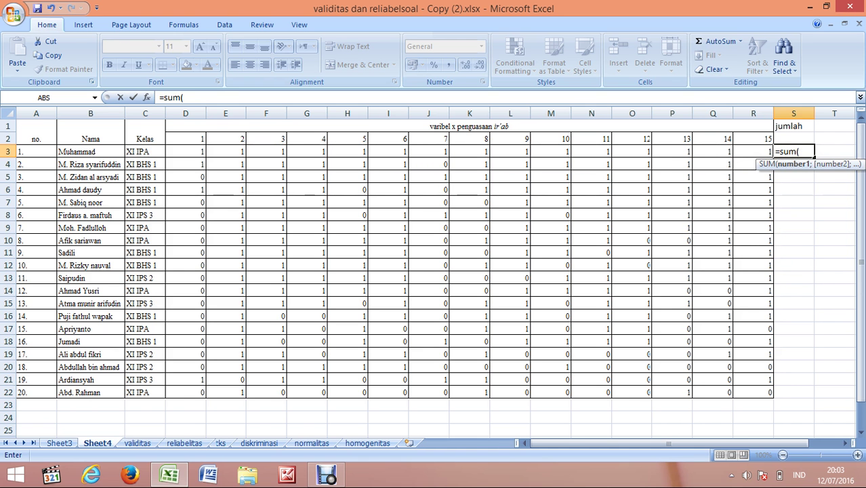
pyautogui.moveTo(185, 152); pyautogui.dragTo(771, 151)
pyautogui.write('))')
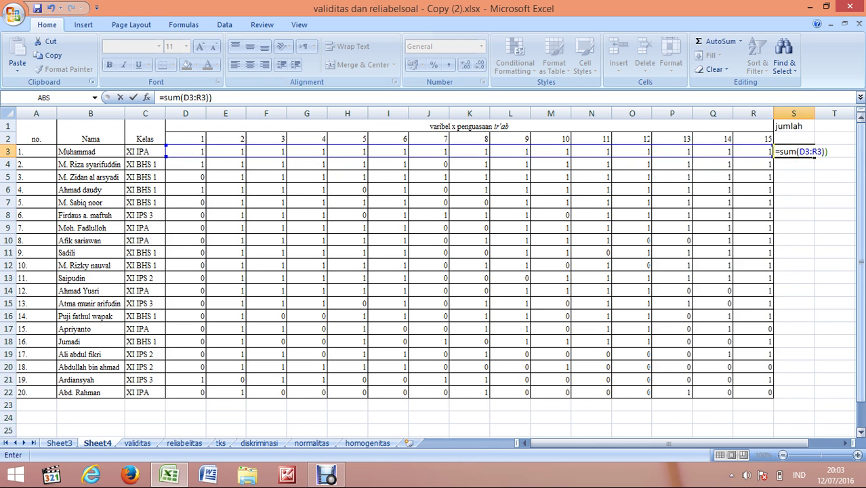
pyautogui.press('Return')
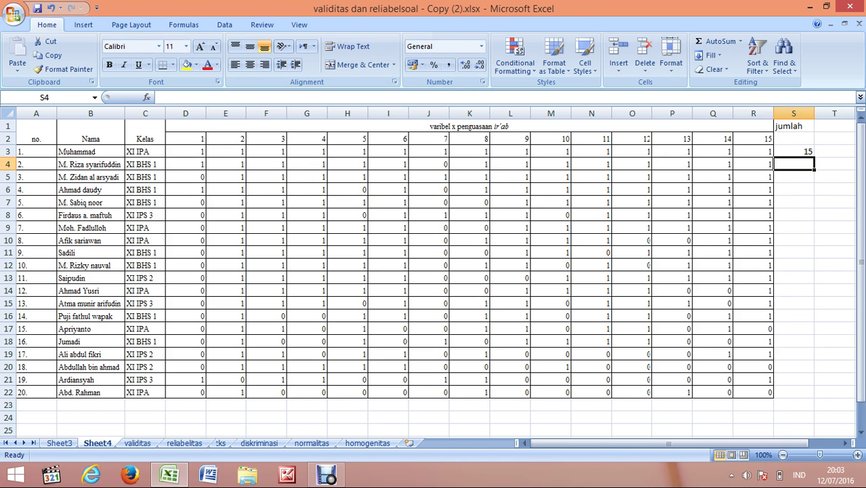
pyautogui.click(794, 151)
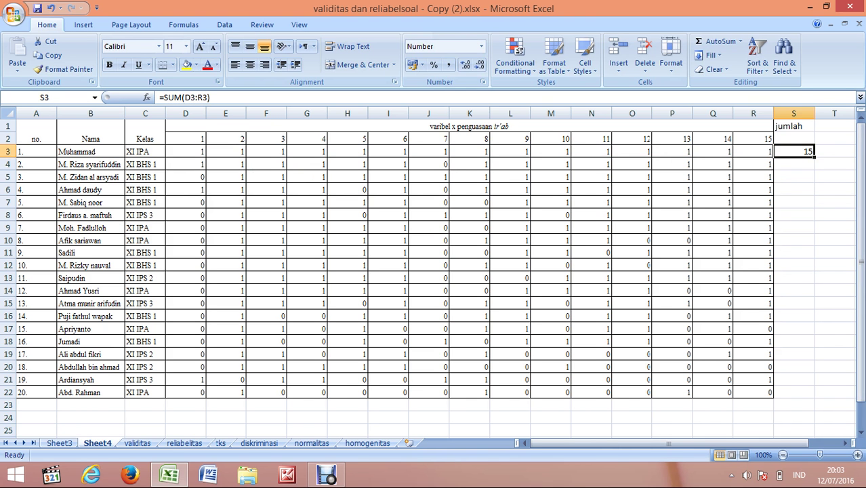
pyautogui.moveTo(814, 157); pyautogui.dragTo(813, 397)
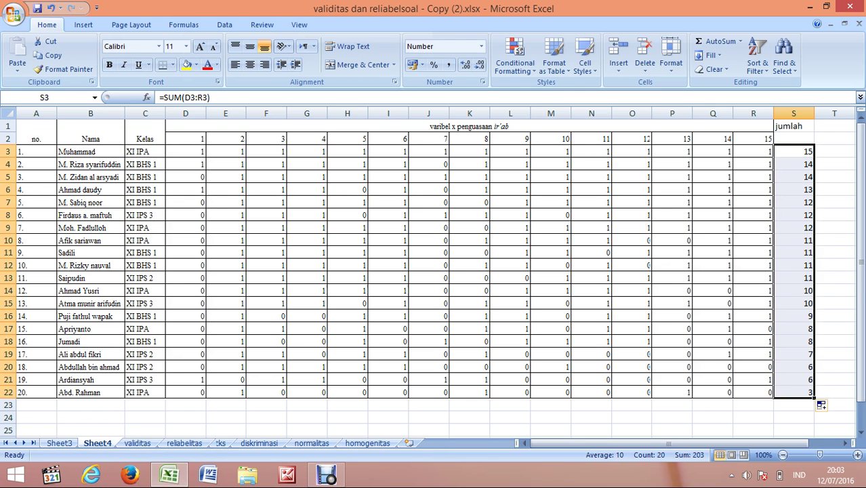
pyautogui.scroll(-1, 434, 258)
pyautogui.click(90, 366)
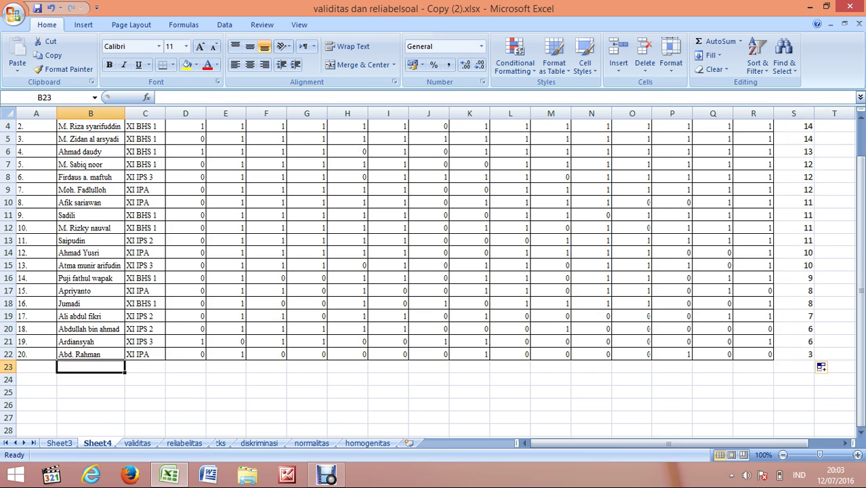
# Step: Label B23 'r tabel' and fill the value 0,4438 across C23–R23
pyautogui.scroll(1, 433, 257)
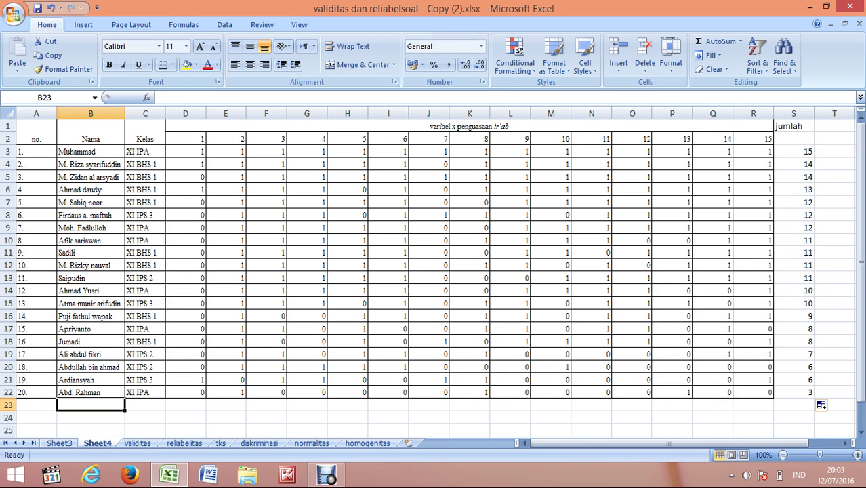
pyautogui.write('r')
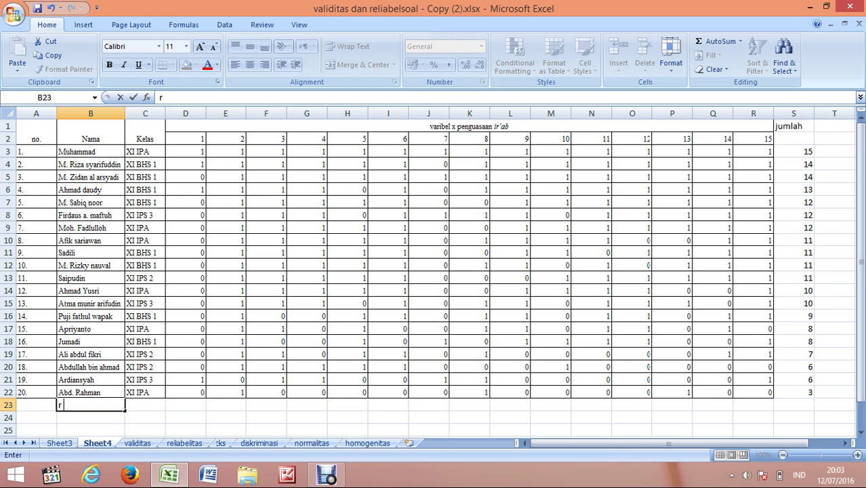
pyautogui.write(' tabel')
pyautogui.press('Tab')
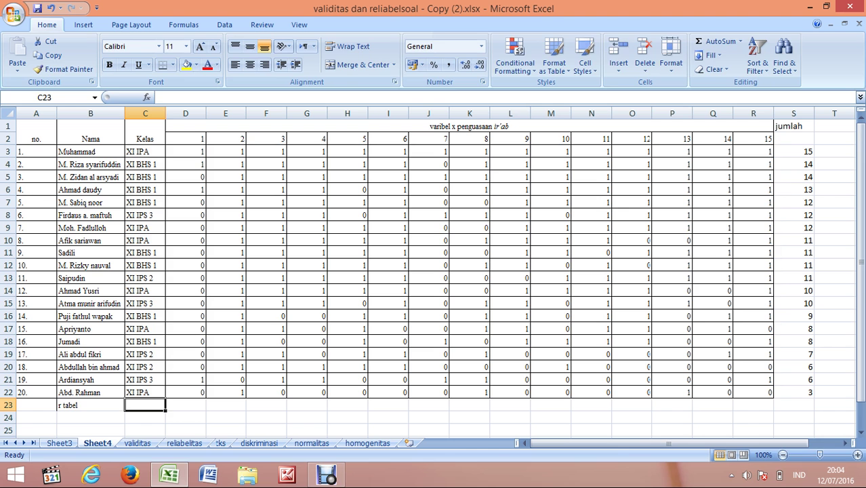
pyautogui.write('0,')
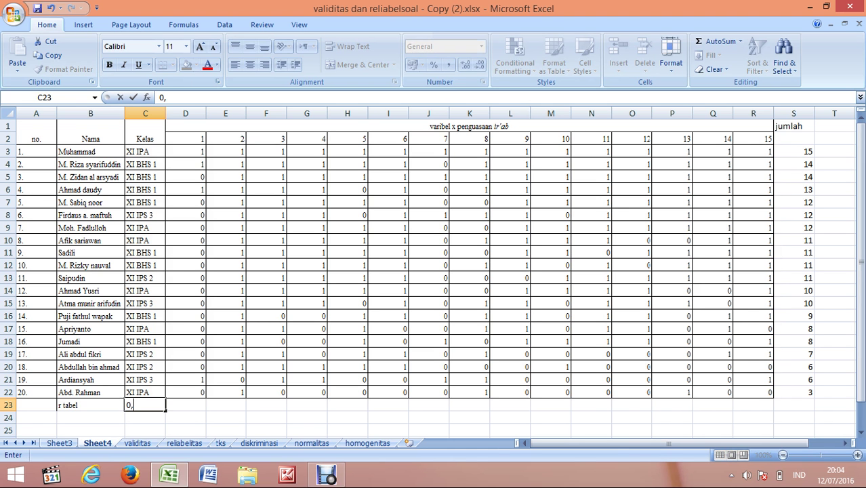
pyautogui.write('4438')
pyautogui.moveTo(153, 405); pyautogui.dragTo(127, 405)
pyautogui.hotkey('ctrl', 'c')
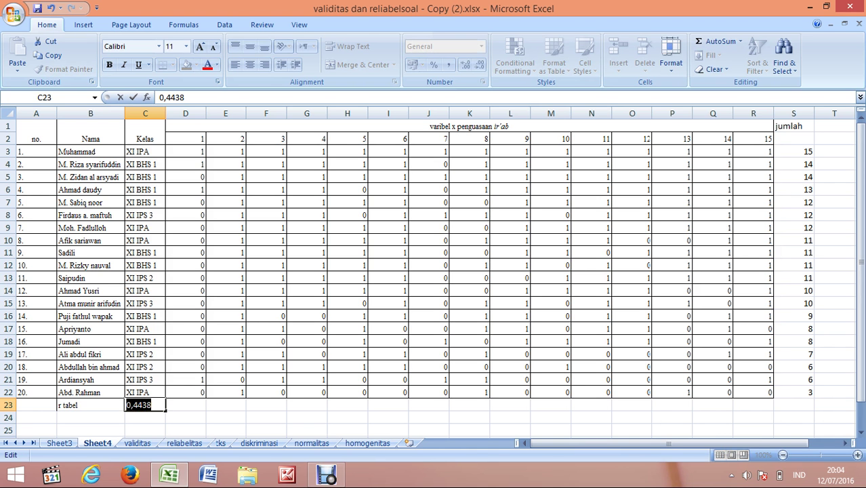
pyautogui.press('Tab')
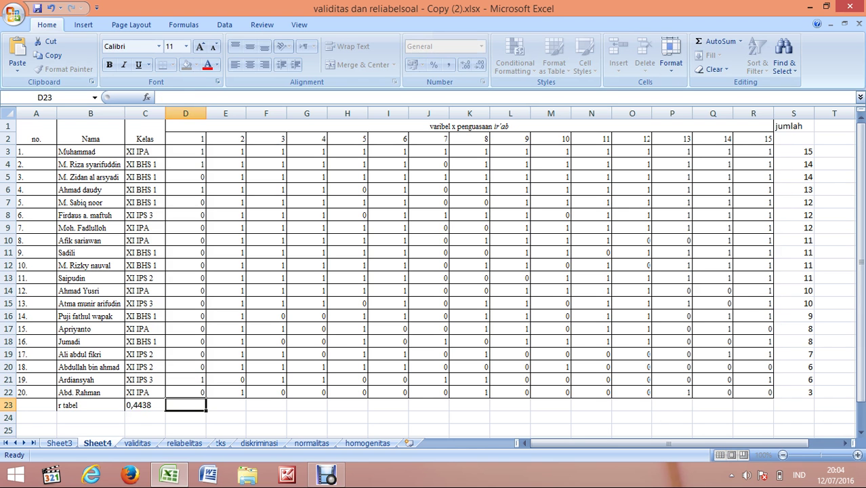
pyautogui.hotkey('ctrl', 'v')
pyautogui.press('Return')
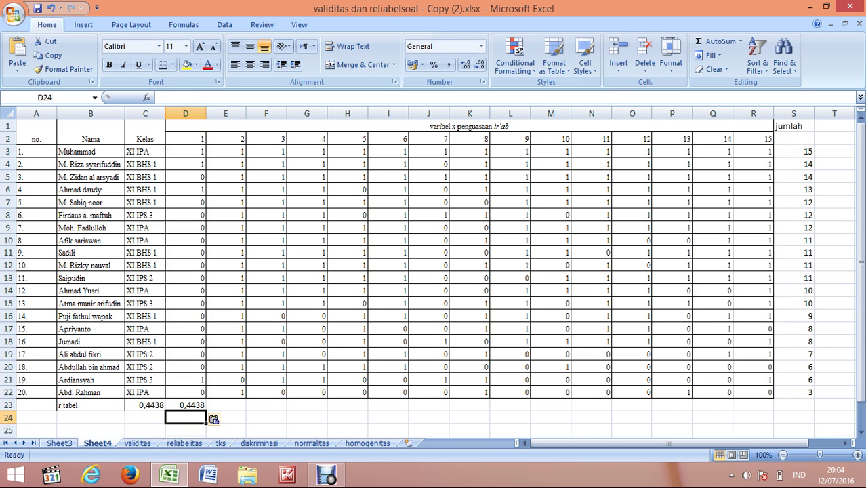
pyautogui.click(185, 405)
pyautogui.moveTo(205, 408); pyautogui.dragTo(772, 412)
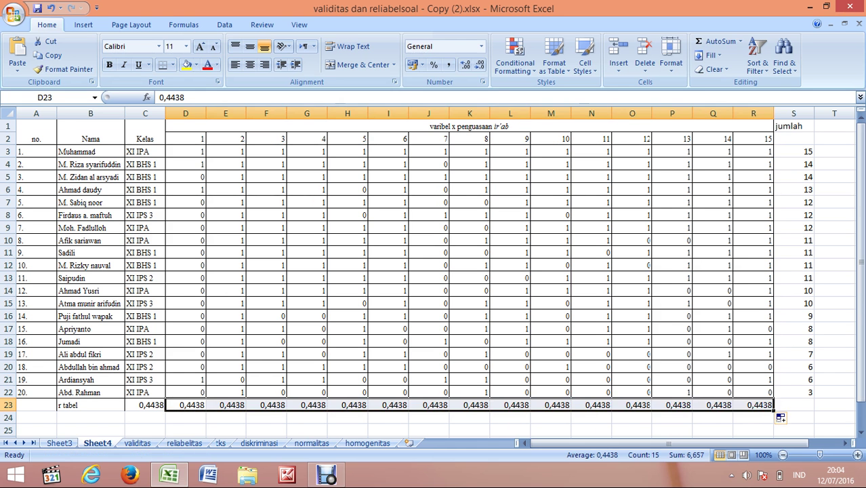
pyautogui.scroll(-3, 781, 303)
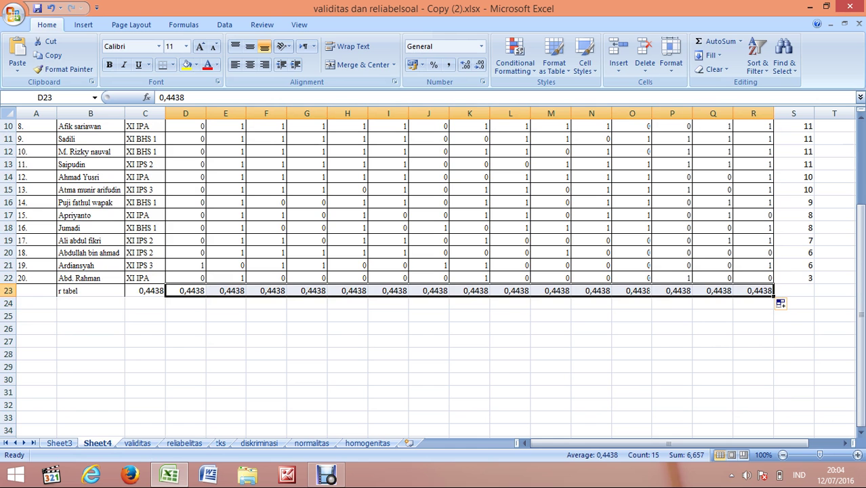
# Step: Type 'r hitung' in B24 and clear the stray 0,4438 from C23
pyautogui.click(90, 303)
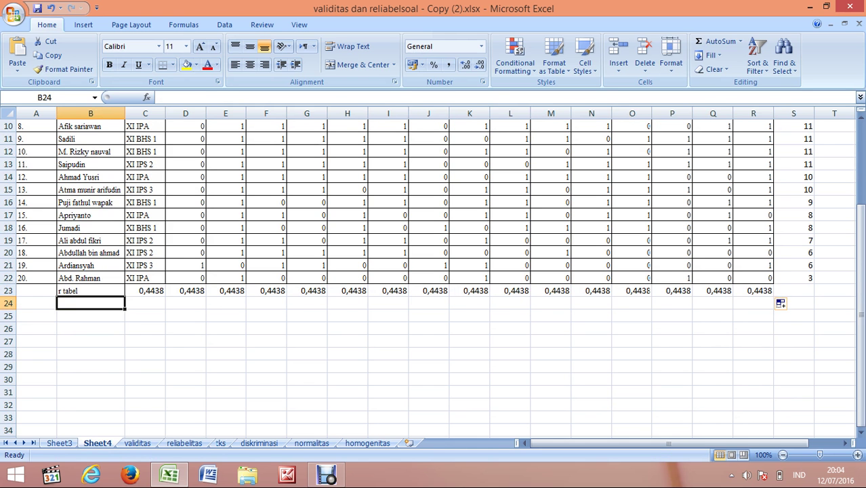
pyautogui.write('r hitung')
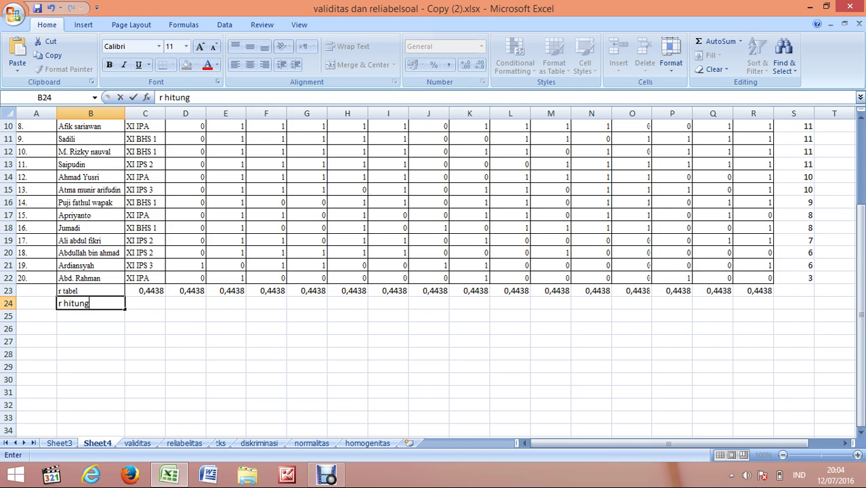
pyautogui.press('Right')
pyautogui.press('Up')
pyautogui.press('BackSpace')
pyautogui.press('Right')
pyautogui.press('Down')
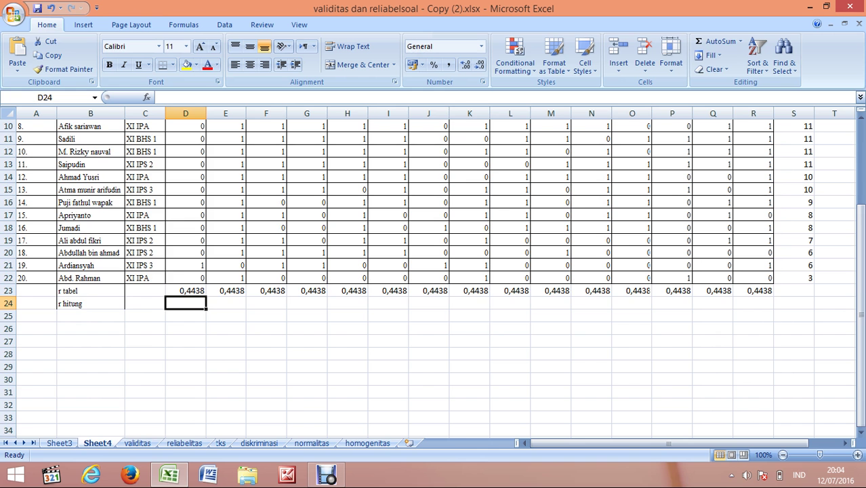
pyautogui.scroll(3, 434, 271)
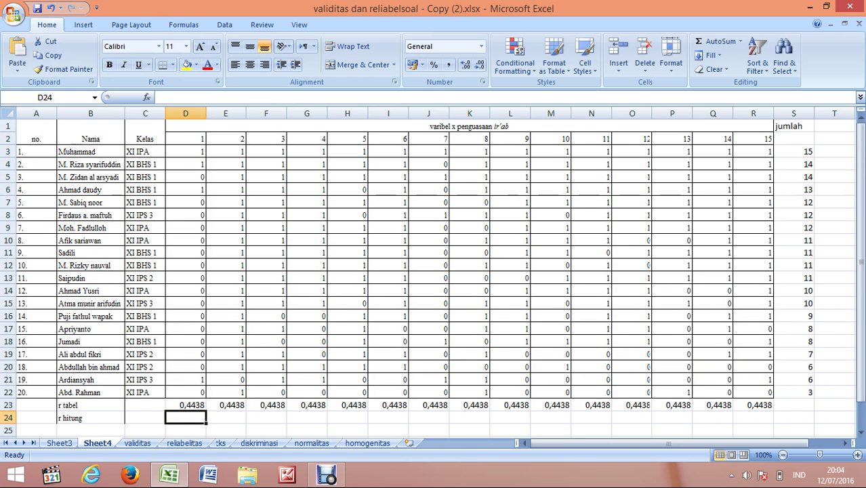
pyautogui.scroll(-2, 433, 271)
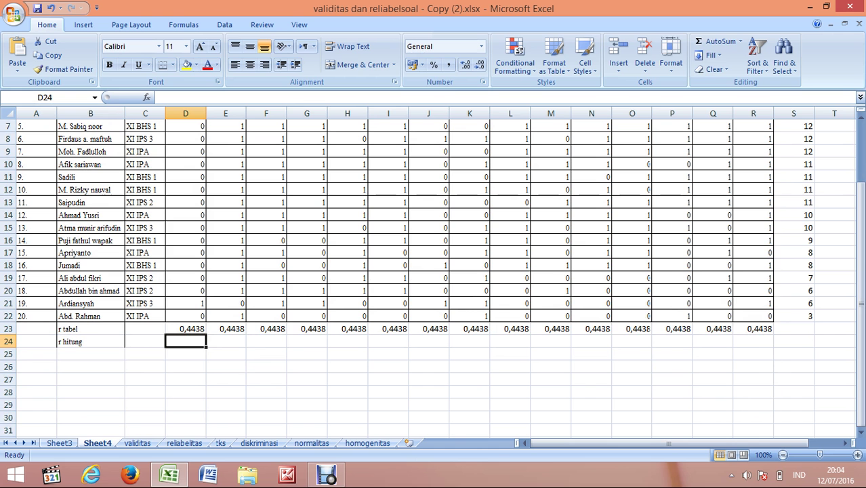
# Step: Enter =CORREL(D3:D22;S3:S22) in D24, giving item 1 an r hitung of 0,307863
pyautogui.write('=')
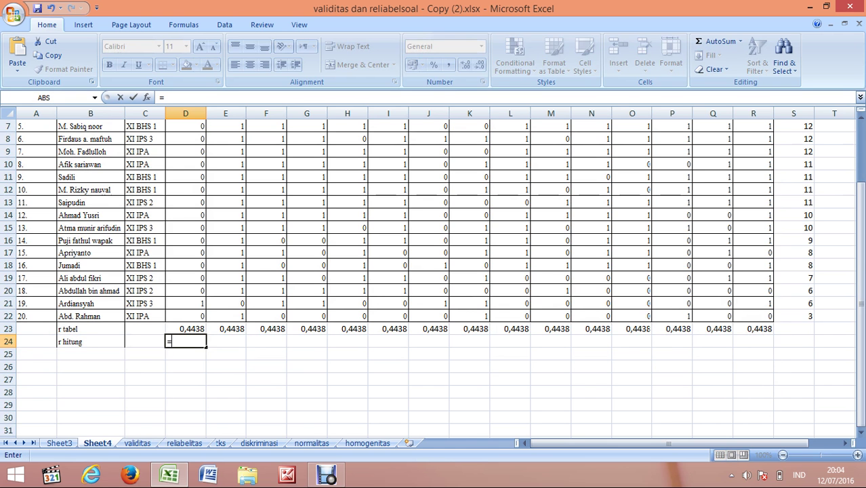
pyautogui.write('corr')
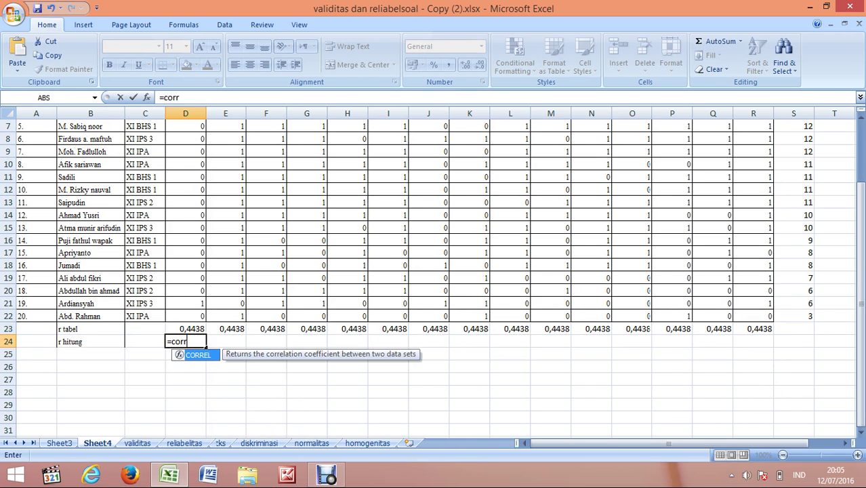
pyautogui.write('el(')
pyautogui.scroll(2, 434, 271)
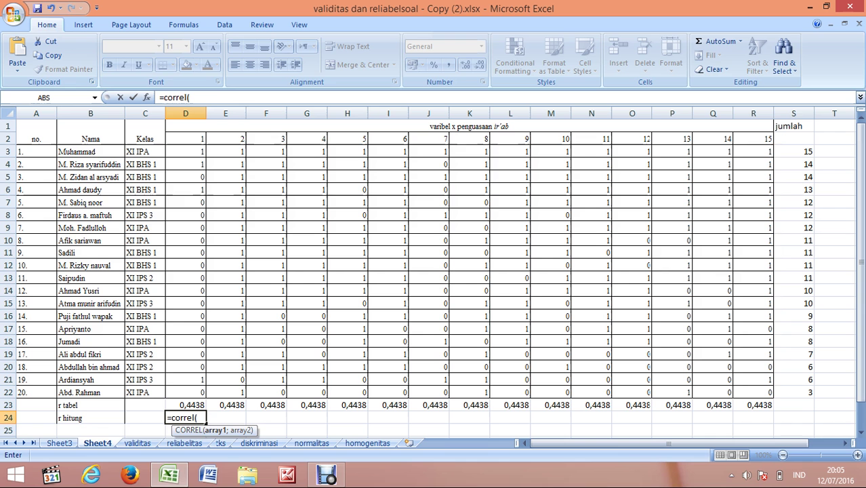
pyautogui.click(185, 152)
pyautogui.moveTo(204, 151); pyautogui.dragTo(203, 393)
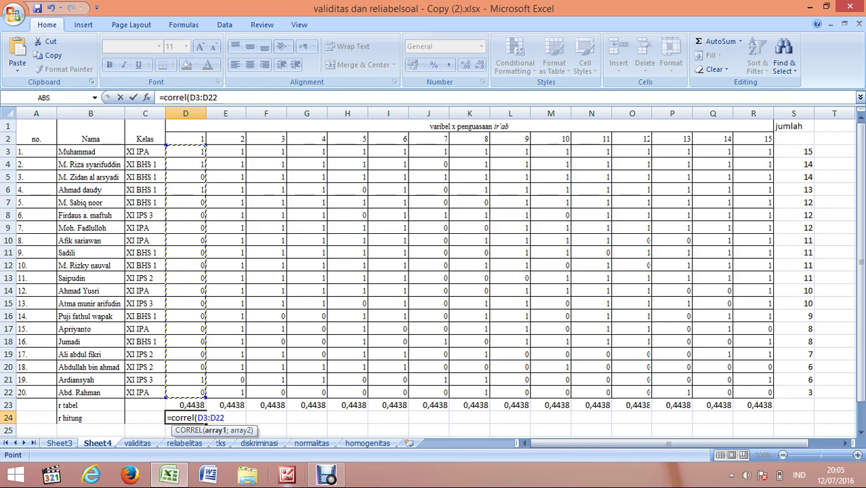
pyautogui.write(';')
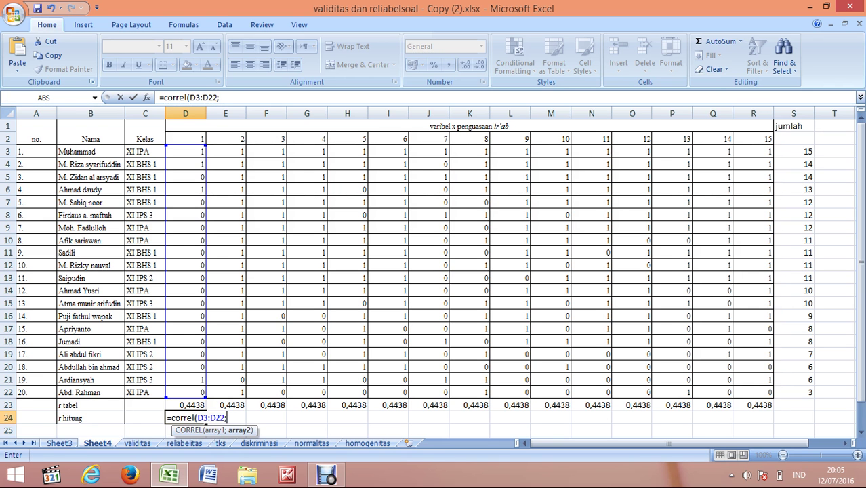
pyautogui.moveTo(806, 152); pyautogui.dragTo(812, 393)
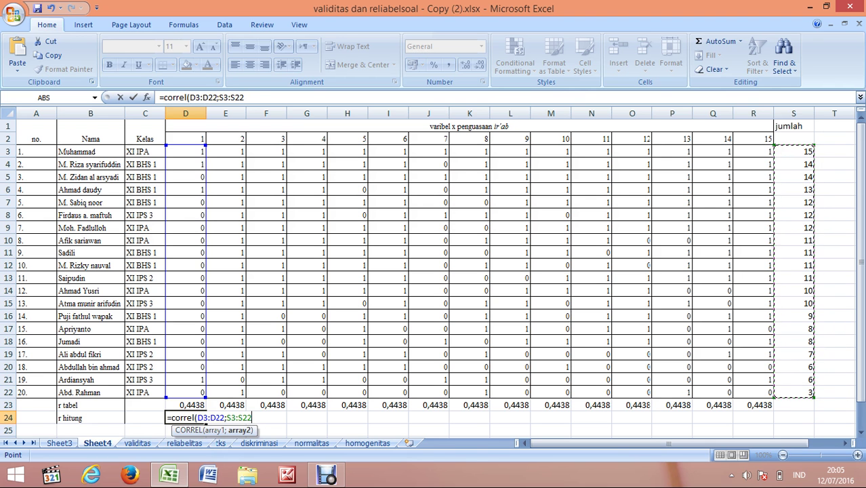
pyautogui.write('))')
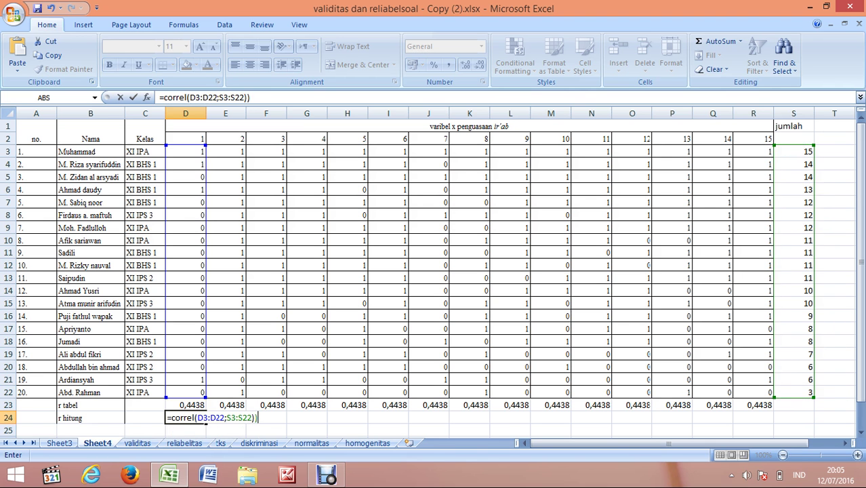
pyautogui.press('BackSpace')
pyautogui.press('Return')
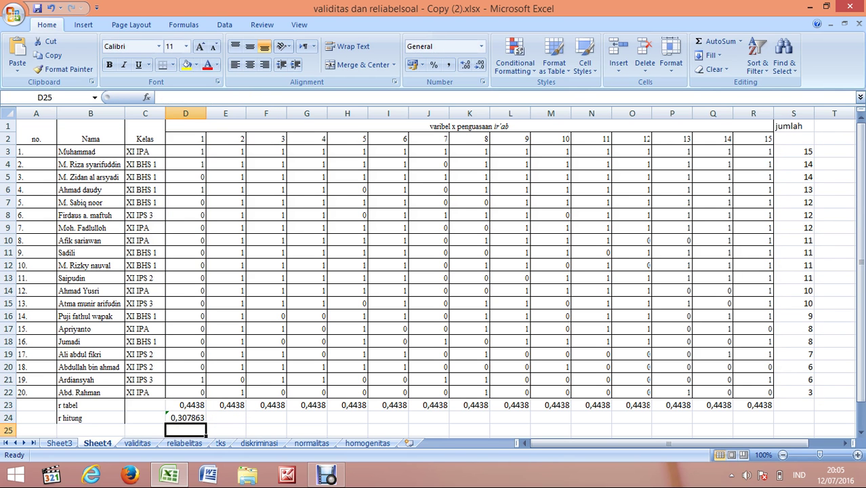
pyautogui.click(226, 417)
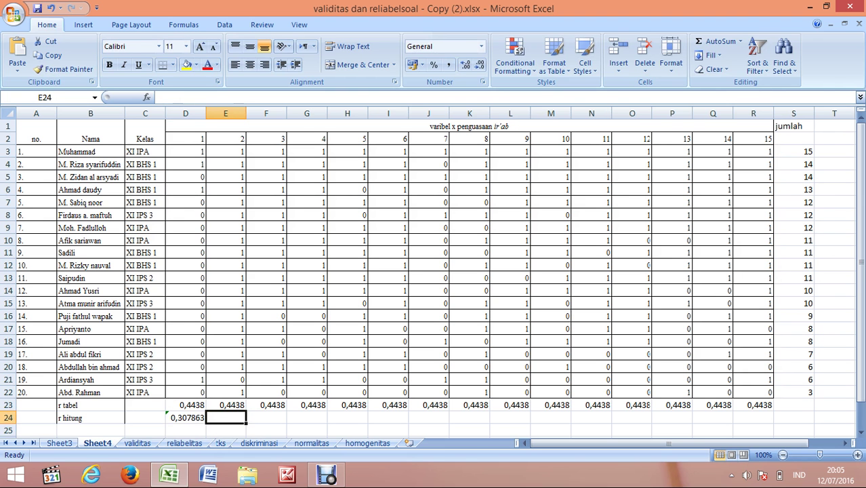
# Step: Enter =CORREL(E3:E22;$S$3:$S$22) in E24 so item 2's r hitung is 0,316875
pyautogui.write('=')
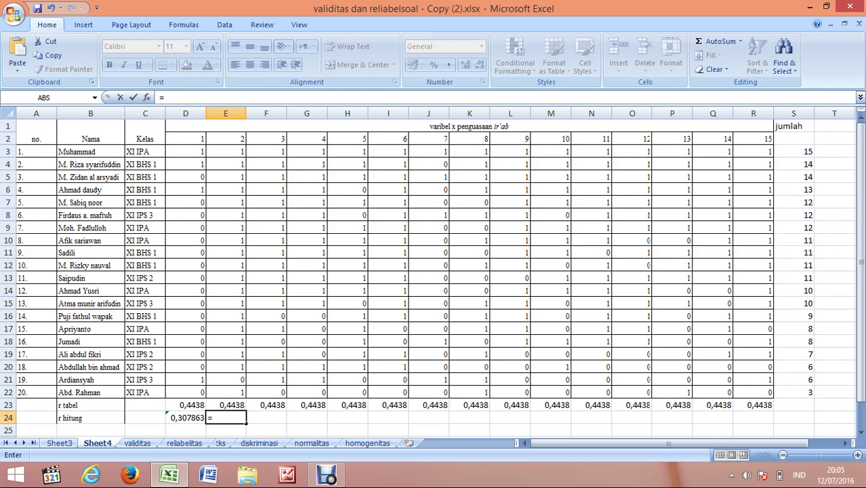
pyautogui.write('c')
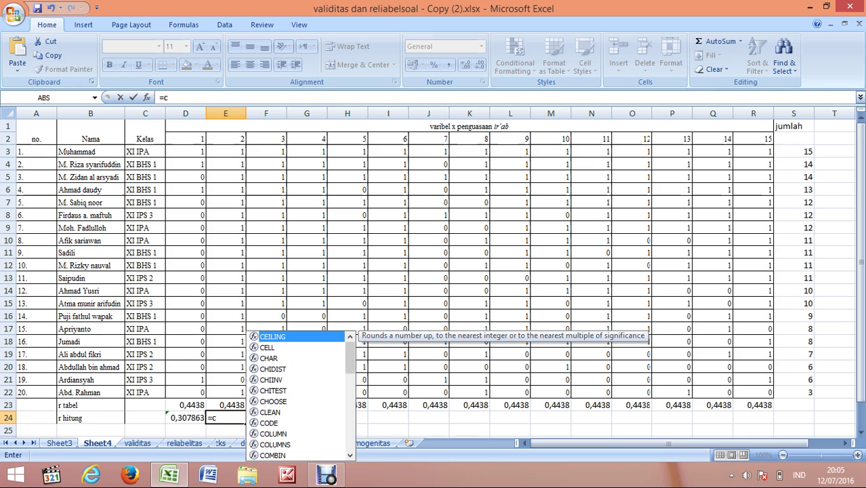
pyautogui.write('orr')
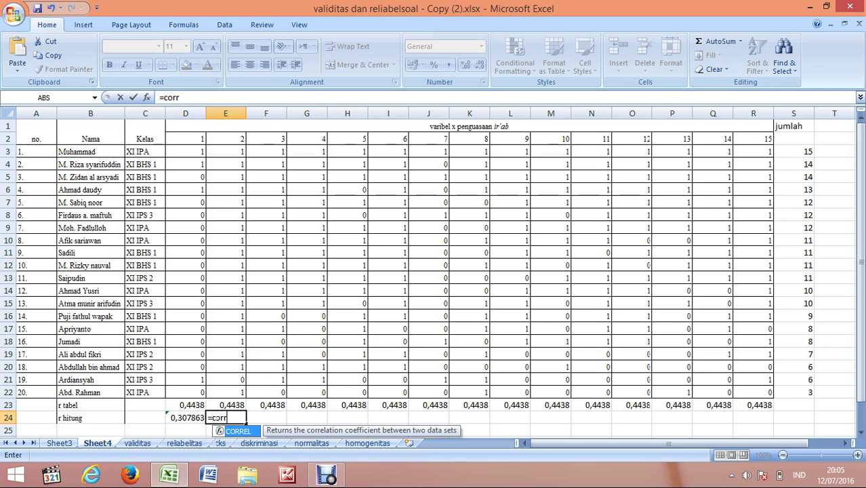
pyautogui.write('el(')
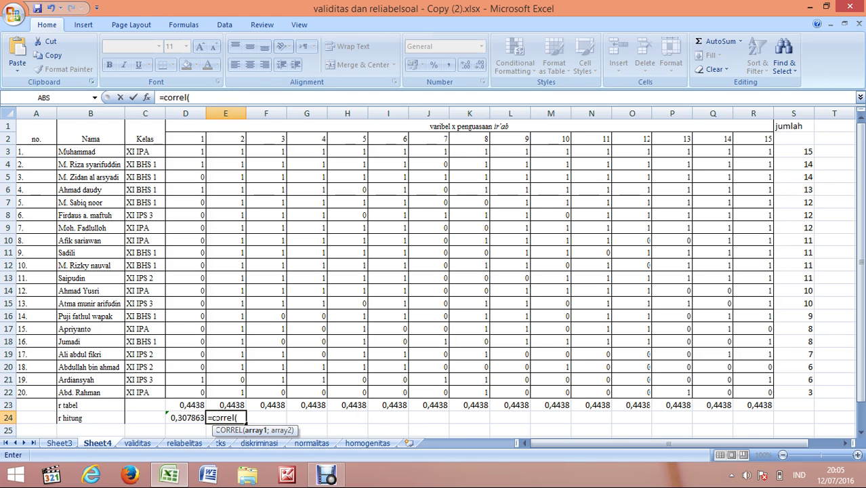
pyautogui.moveTo(227, 152); pyautogui.dragTo(244, 395)
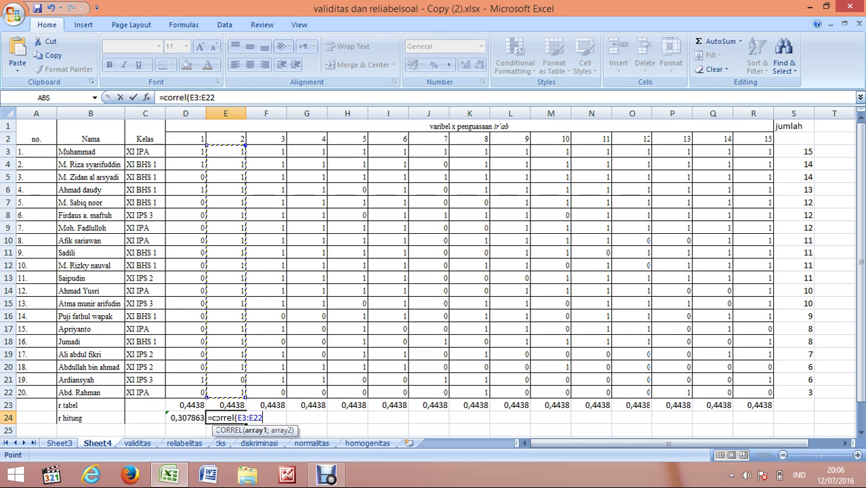
pyautogui.write(';')
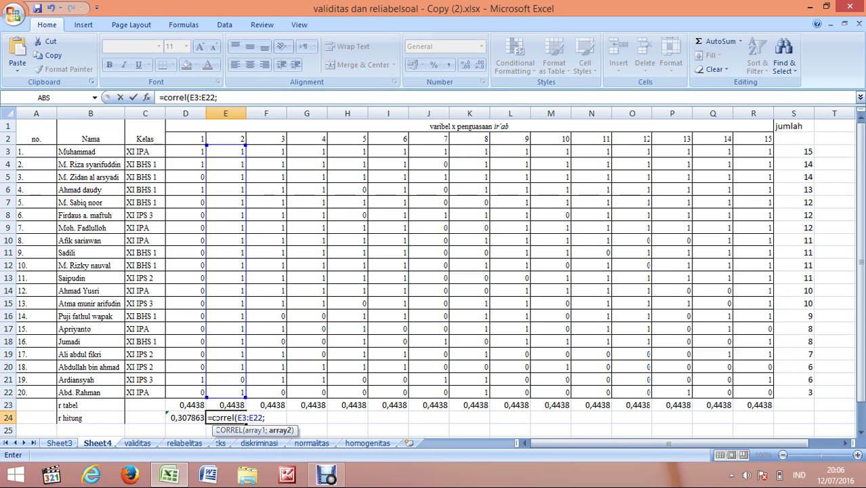
pyautogui.moveTo(793, 152); pyautogui.dragTo(806, 394)
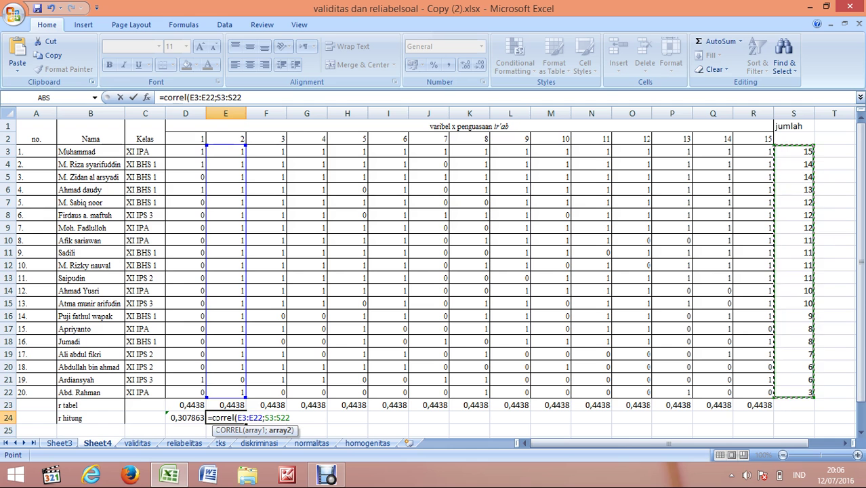
pyautogui.press('F4')
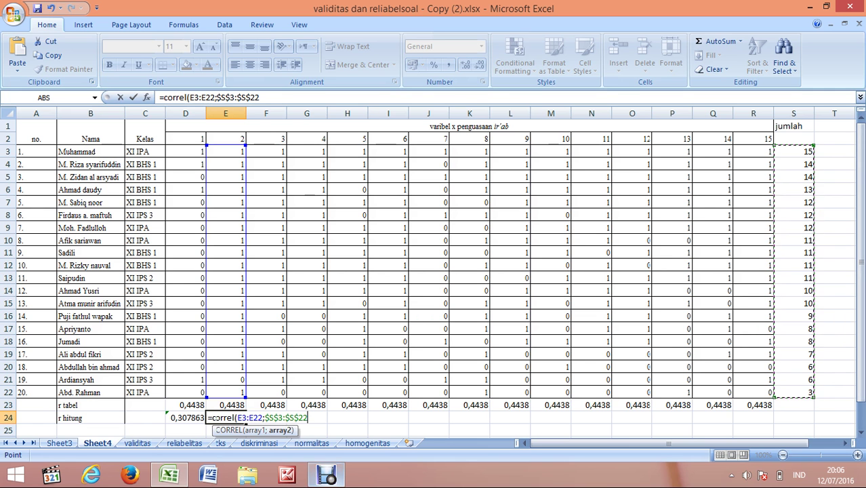
pyautogui.moveTo(326, 474)
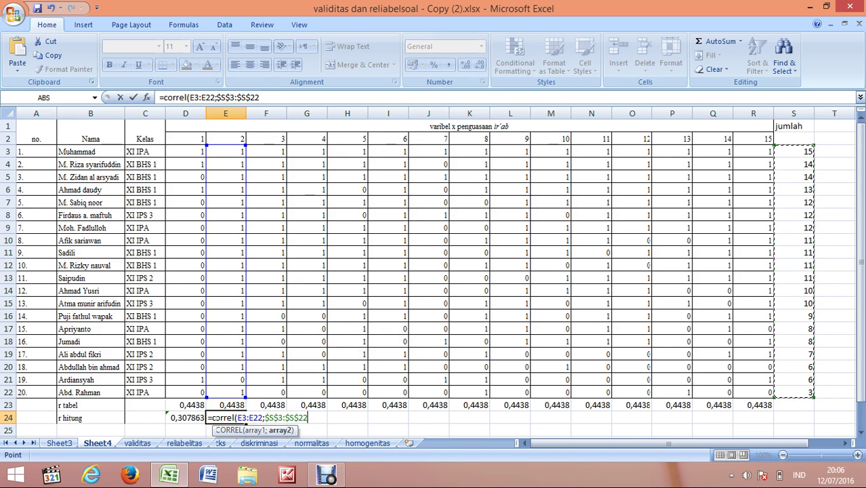
pyautogui.write(')')
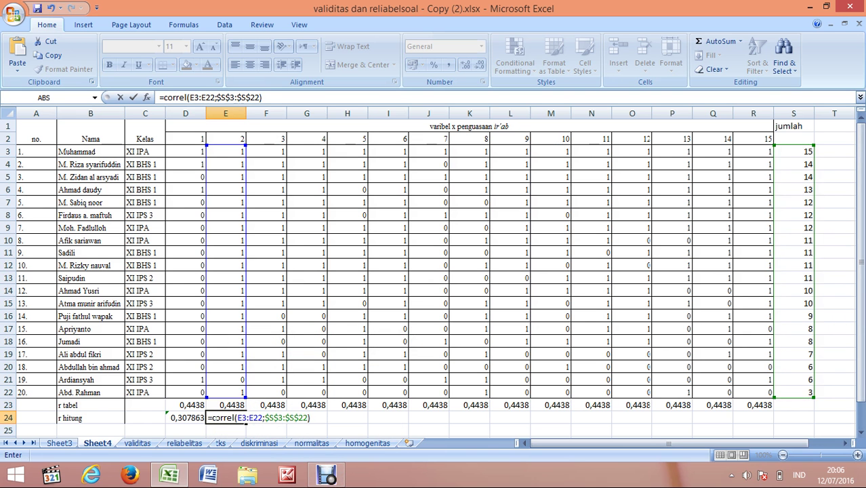
pyautogui.press('Return')
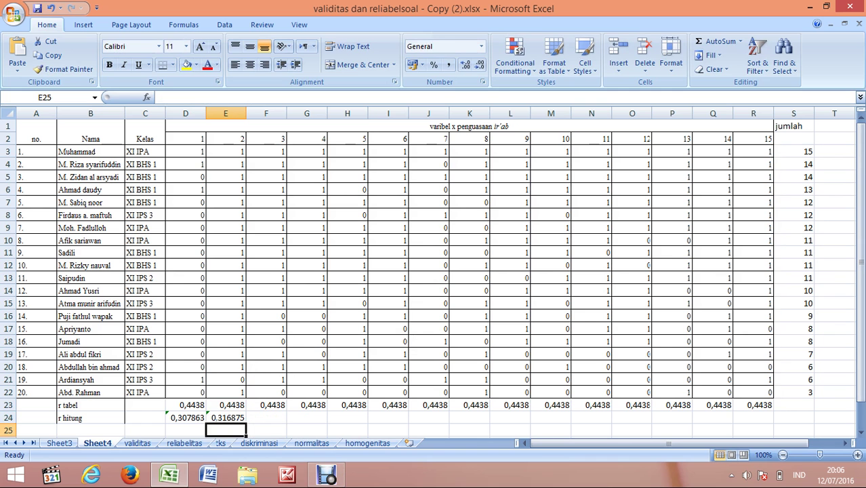
pyautogui.press('Up')
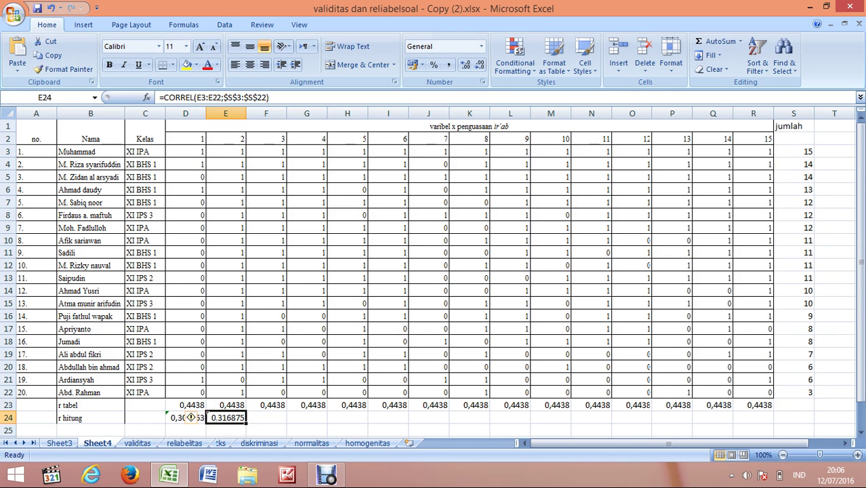
# Step: Fill the CORREL formula across row 24 to item 15 and write 'r hit > rtab = valid' in A27
pyautogui.moveTo(246, 423); pyautogui.dragTo(772, 418)
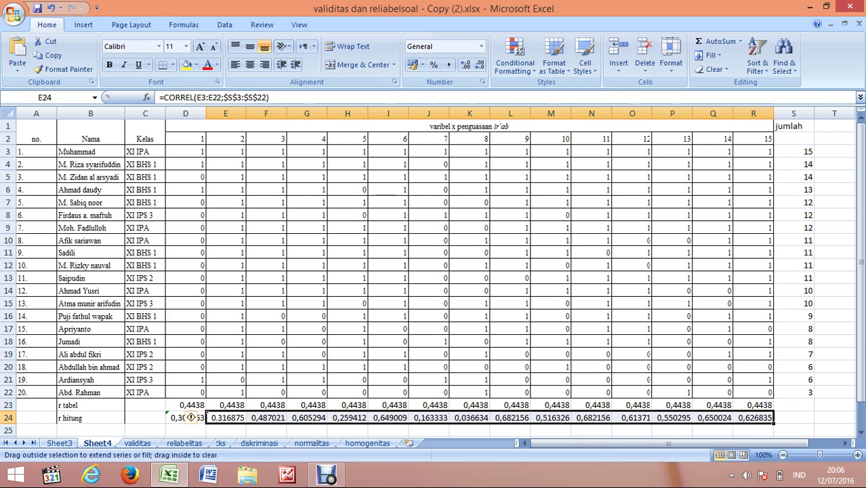
pyautogui.scroll(-3, 434, 271)
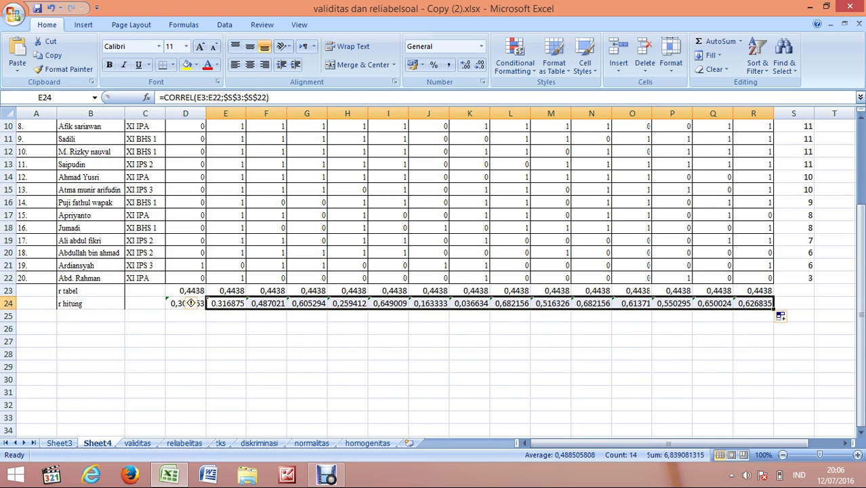
pyautogui.click(36, 341)
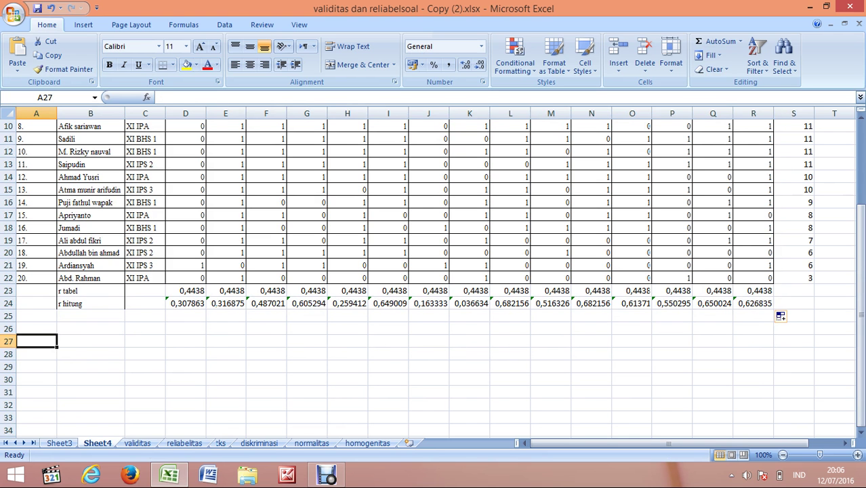
pyautogui.write('r')
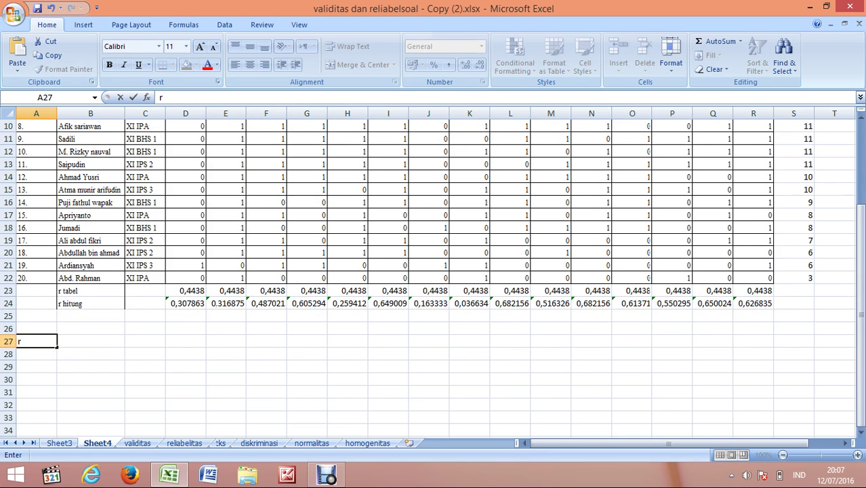
pyautogui.write(' hit > rtab')
pyautogui.write('vali')
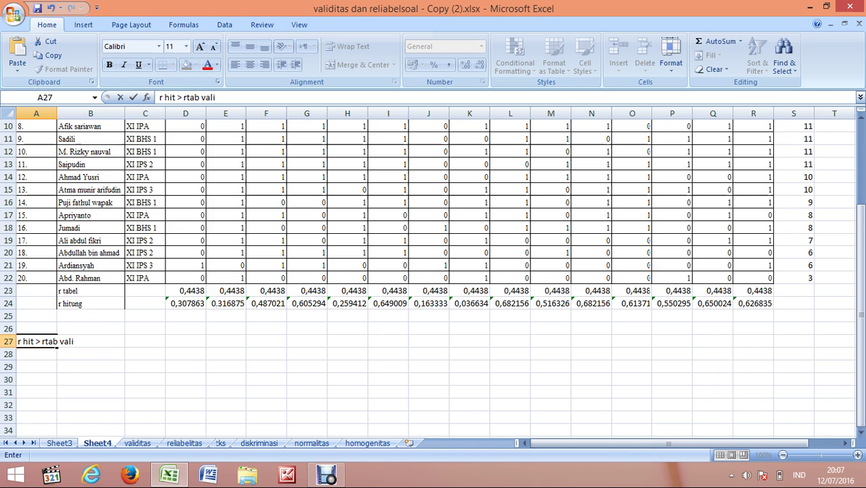
pyautogui.press('BackSpace')
pyautogui.press('BackSpace')
pyautogui.press('BackSpace')
pyautogui.press('BackSpace')
pyautogui.press('BackSpace')
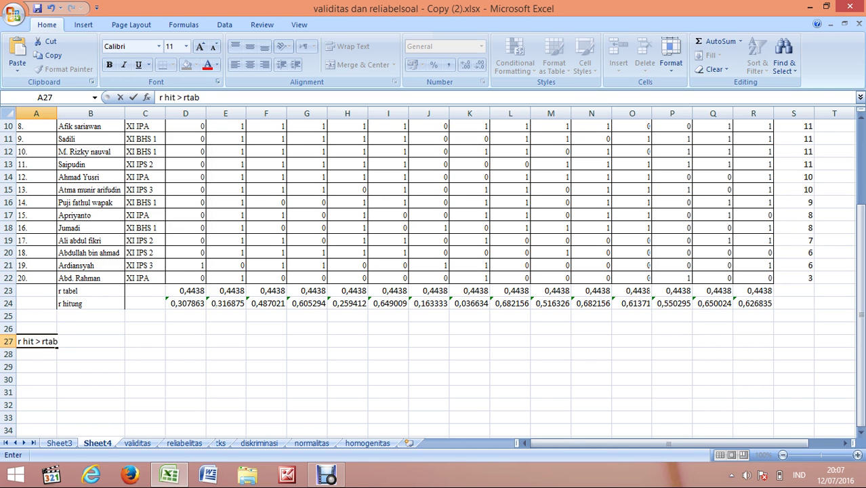
pyautogui.write('= valid')
pyautogui.press('Return')
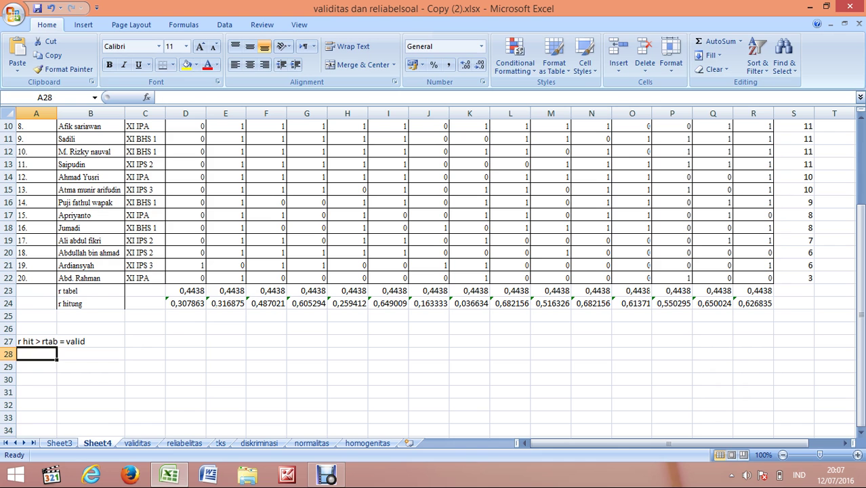
pyautogui.click(36, 342)
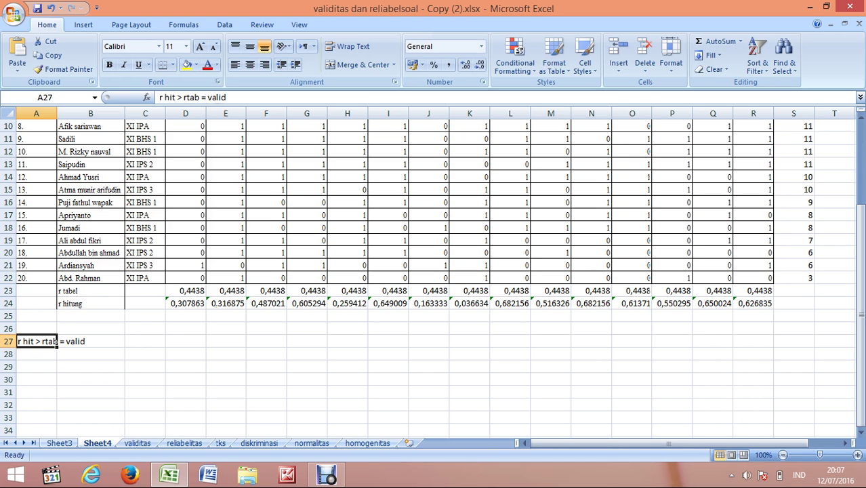
pyautogui.click(185, 97)
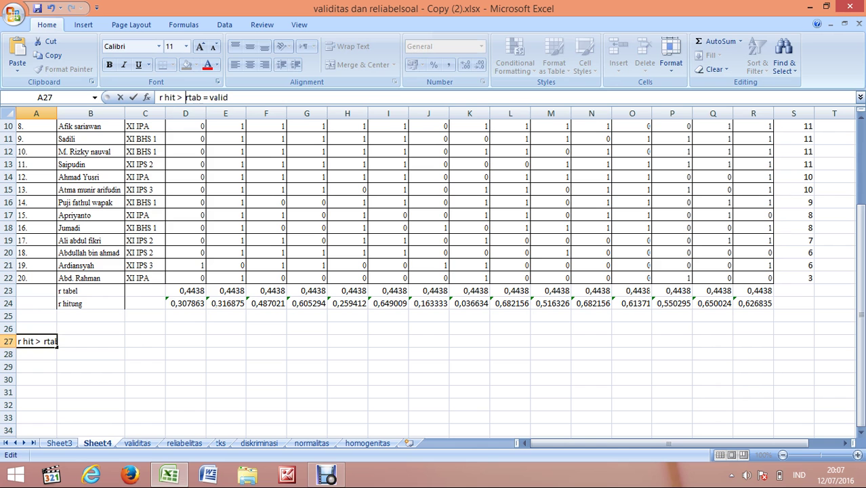
pyautogui.click(185, 316)
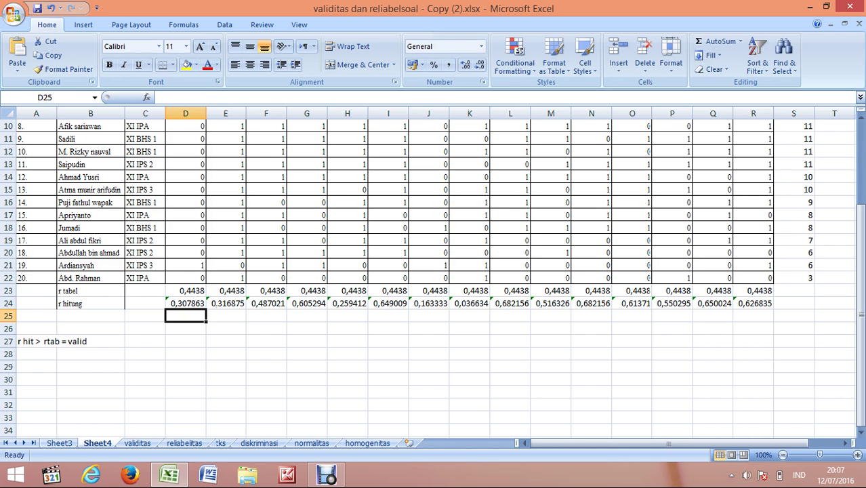
# Step: Put 'tdk valid' in D25:E25 and 'valid' in F25:G25
pyautogui.write('t')
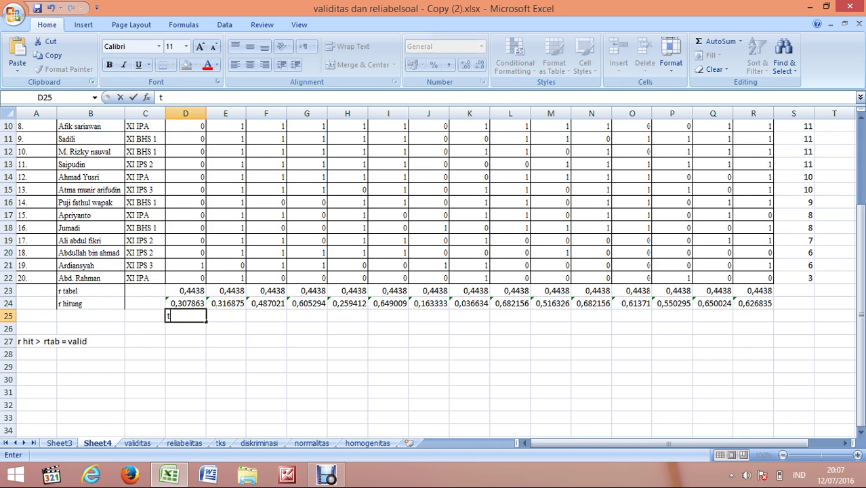
pyautogui.write('dk valid')
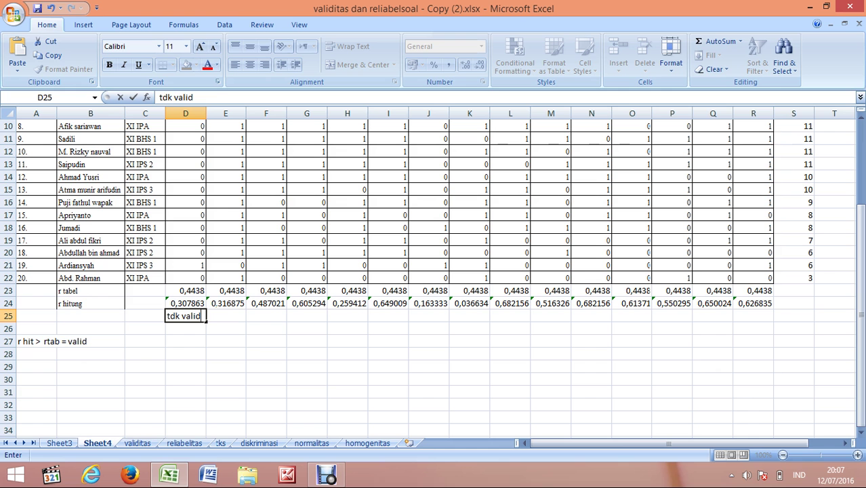
pyautogui.moveTo(206, 322); pyautogui.dragTo(226, 320)
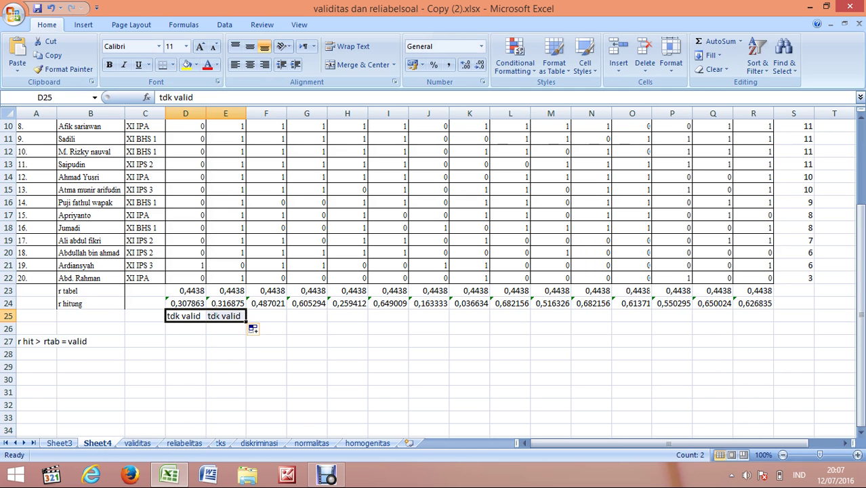
pyautogui.click(267, 316)
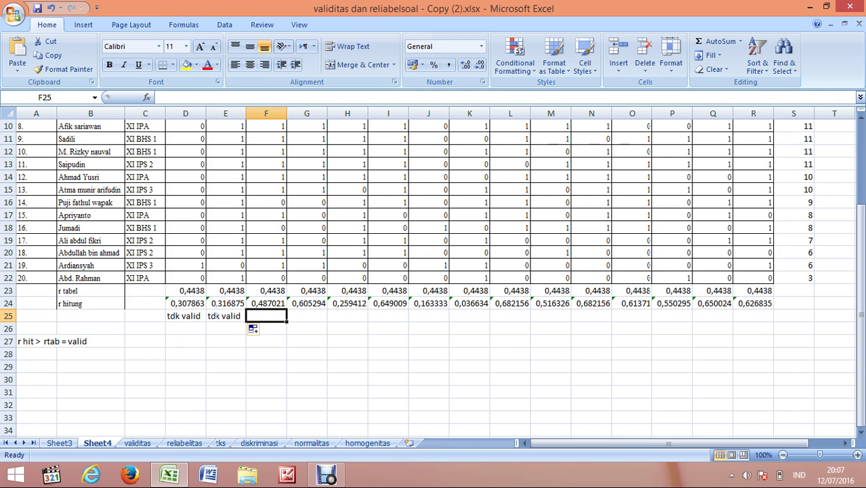
pyautogui.scroll(2, 434, 271)
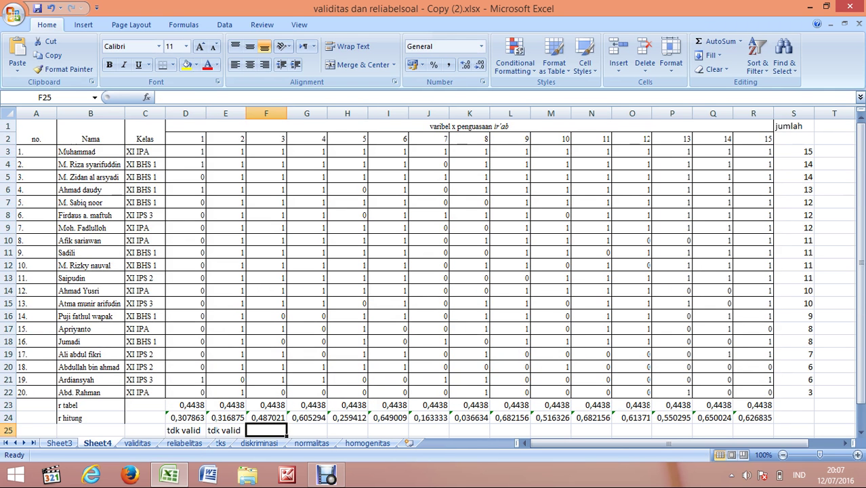
pyautogui.scroll(1, 434, 271)
pyautogui.write('vali')
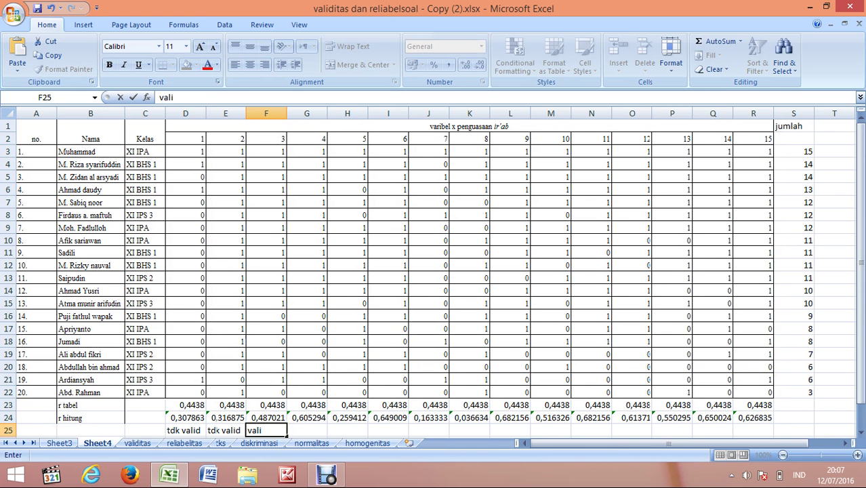
pyautogui.write('d')
pyautogui.press('Tab')
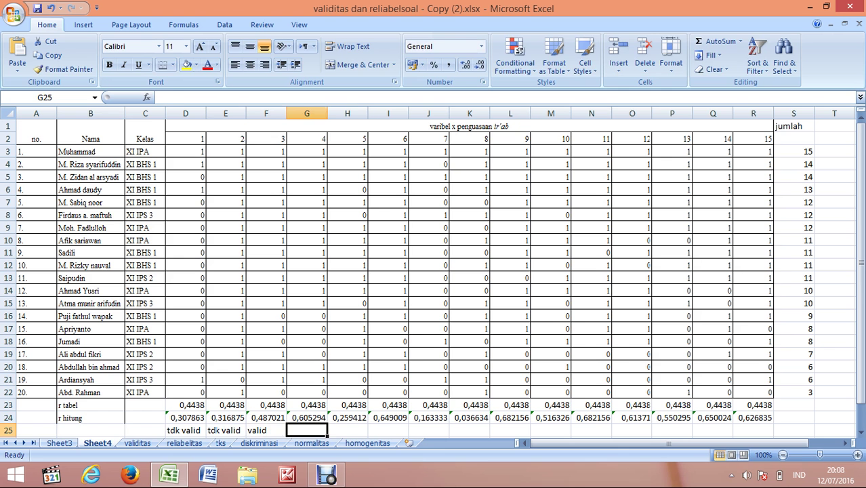
pyautogui.click(265, 430)
pyautogui.scroll(-1, 434, 272)
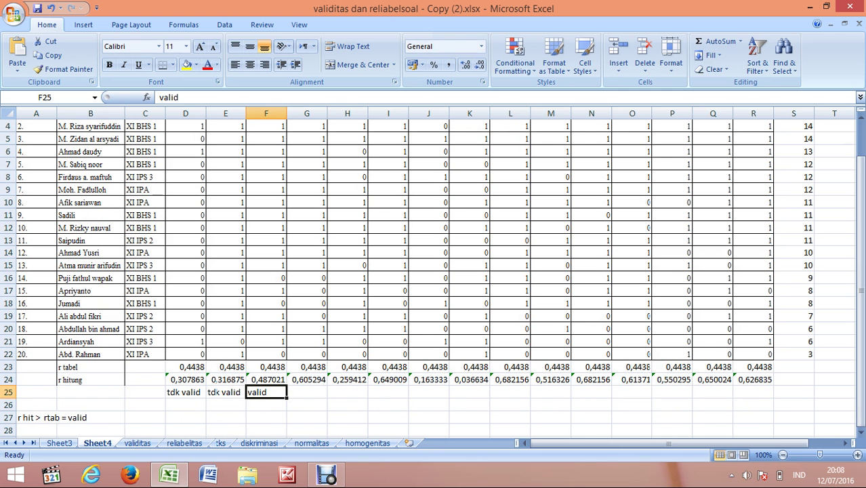
pyautogui.moveTo(286, 398); pyautogui.dragTo(319, 399)
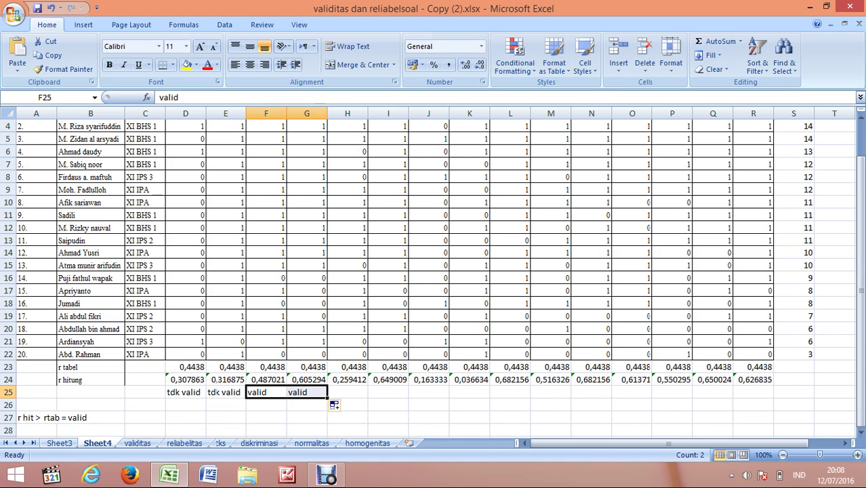
# Step: On the validitas sheet, make the Tidak valid label in D28 red
pyautogui.click(138, 444)
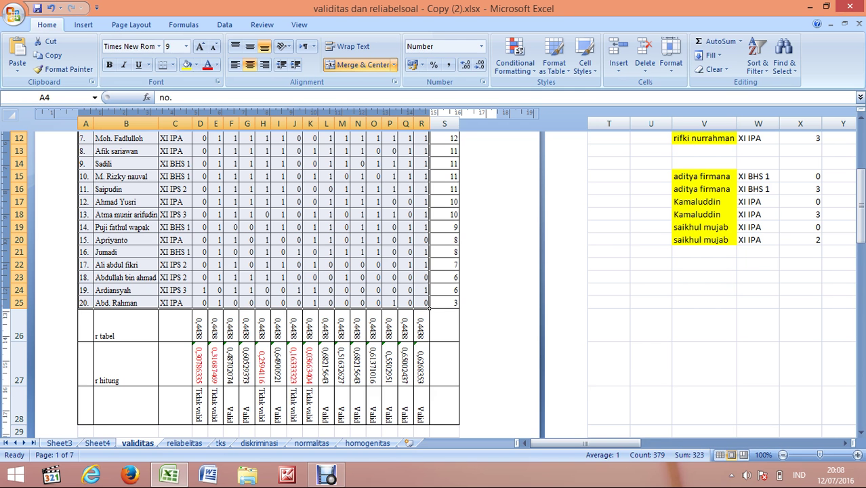
pyautogui.scroll(-1, 272, 271)
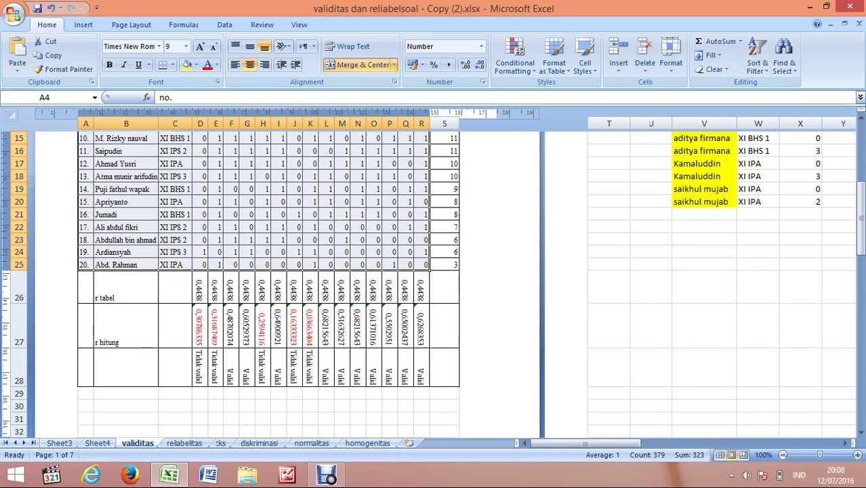
pyautogui.click(200, 367)
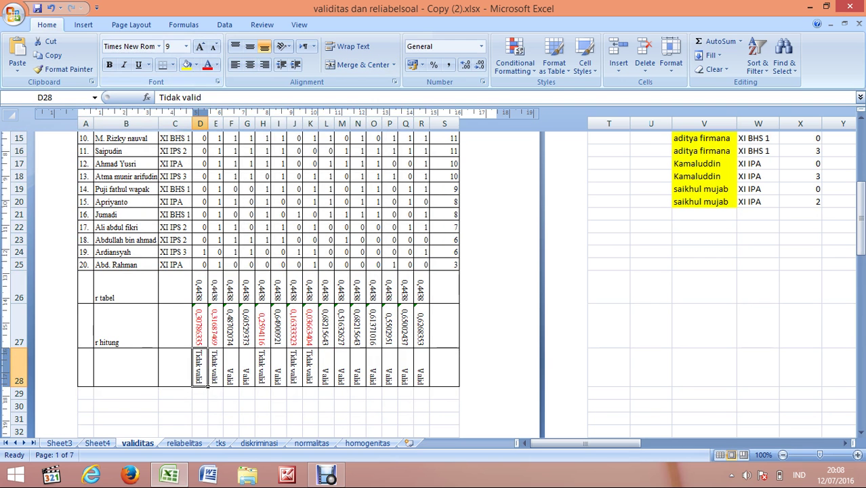
pyautogui.click(207, 64)
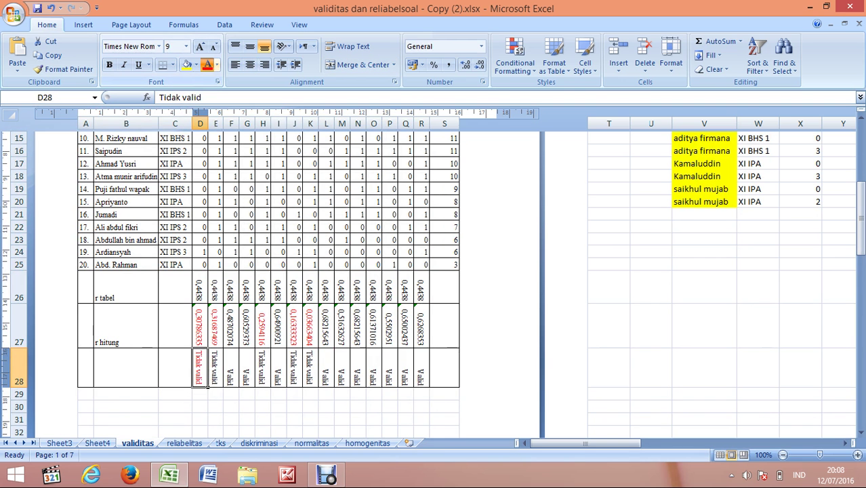
# Step: Copy the red formatting with Format Painter to E28, H28, J28 and K28
pyautogui.click(64, 69)
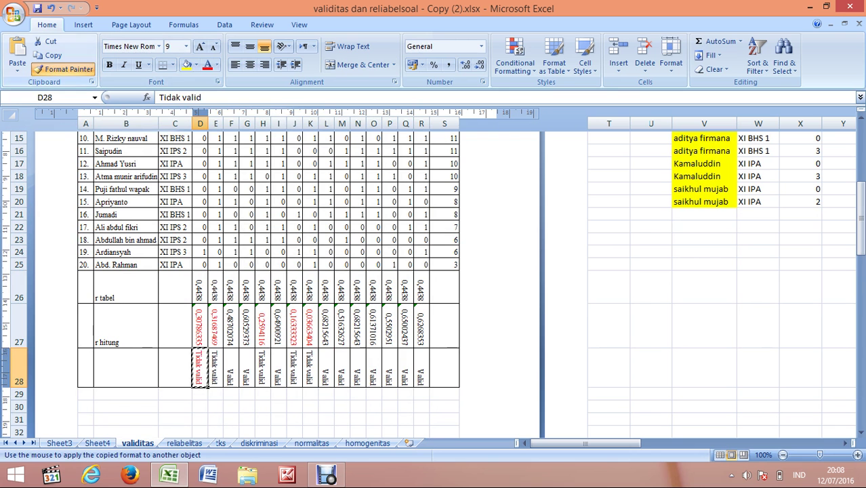
pyautogui.click(215, 368)
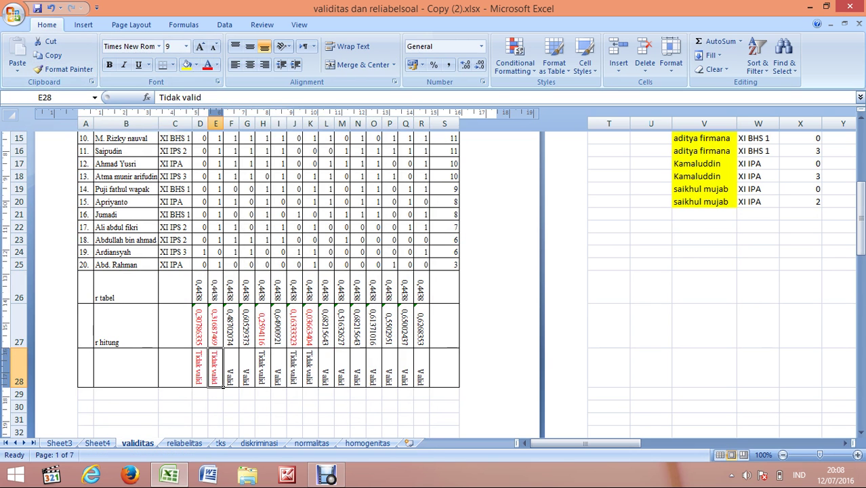
pyautogui.click(65, 69)
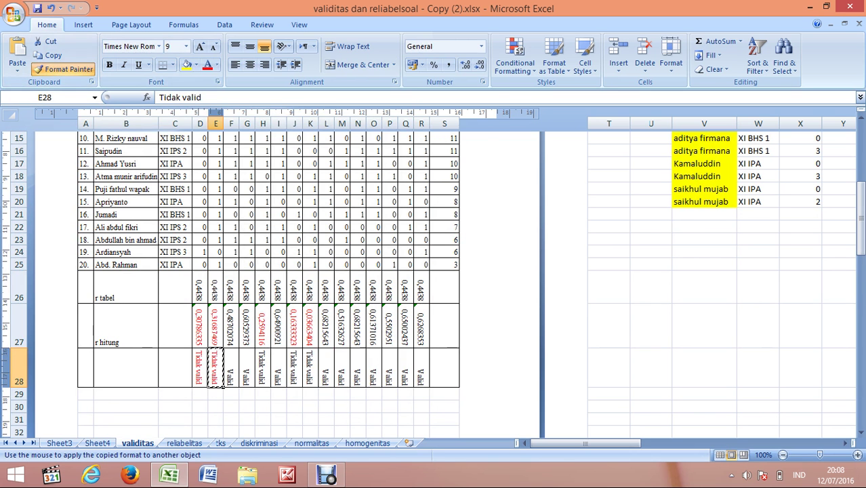
pyautogui.click(262, 368)
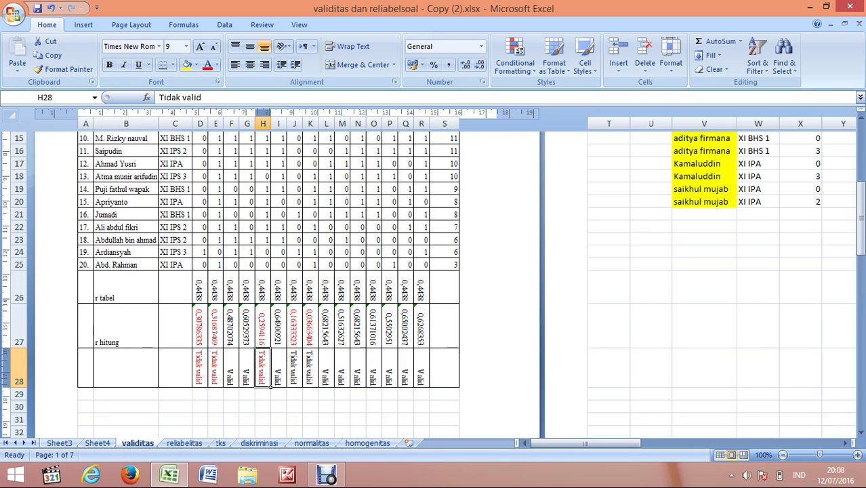
pyautogui.click(65, 69)
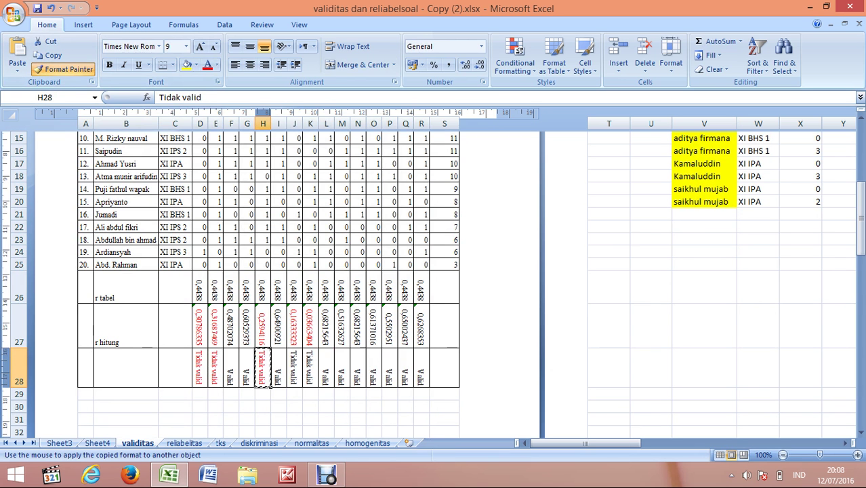
pyautogui.click(294, 370)
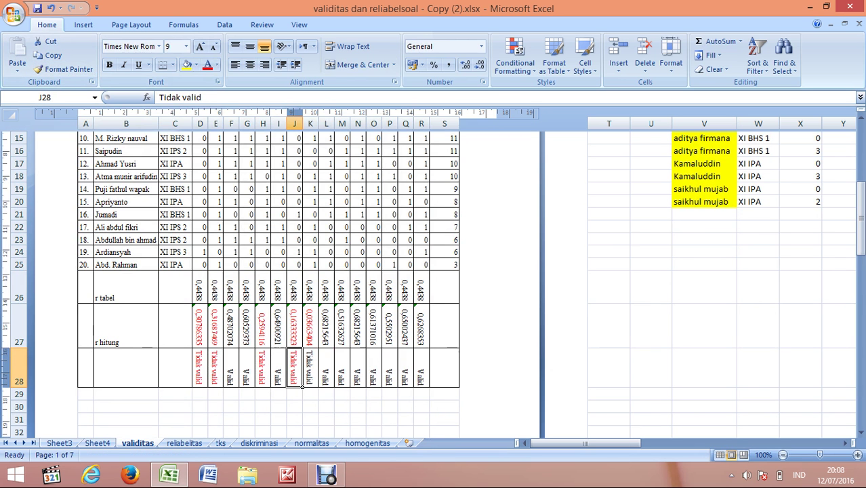
pyautogui.click(64, 70)
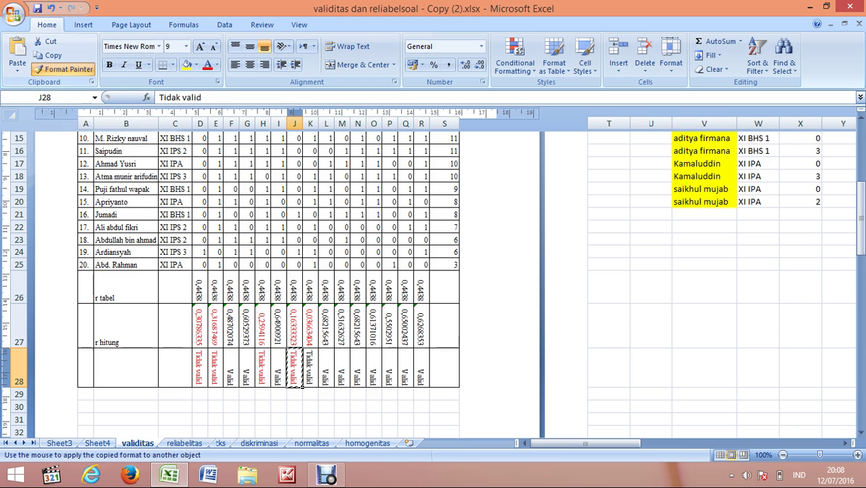
pyautogui.click(310, 369)
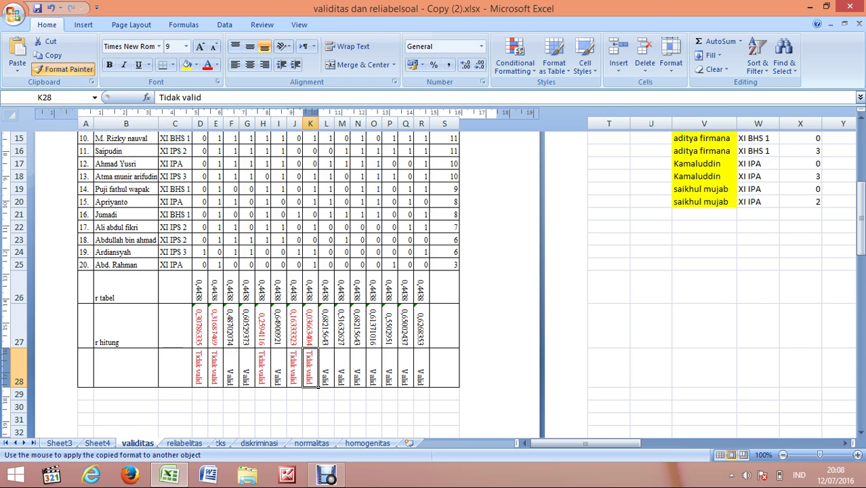
pyautogui.scroll(6, 434, 271)
pyautogui.scroll(-2, 434, 271)
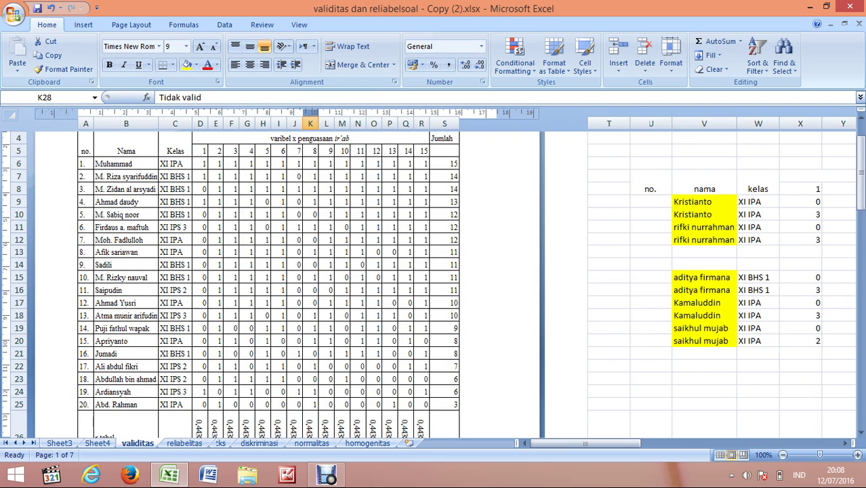
pyautogui.scroll(-2, 271, 272)
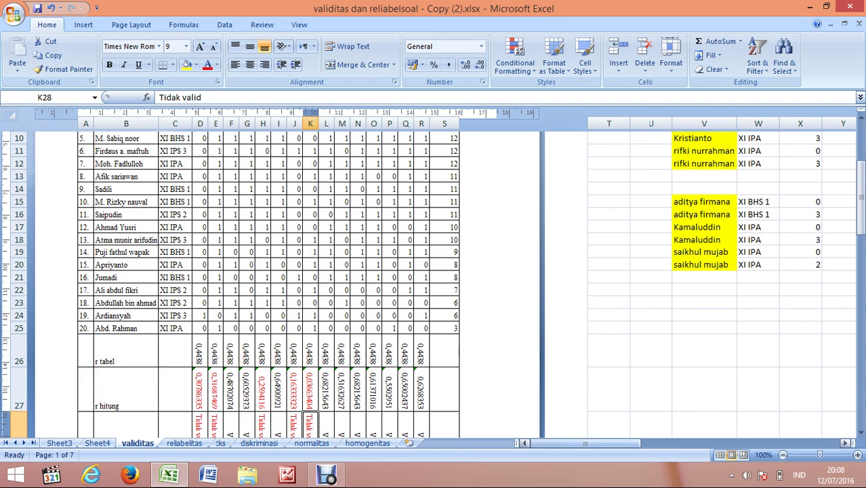
pyautogui.click(587, 443)
pyautogui.scroll(-1, 271, 271)
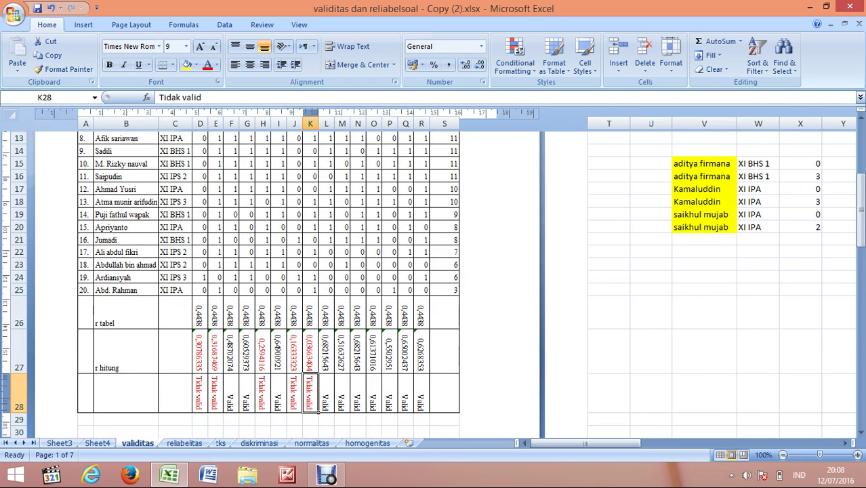
pyautogui.scroll(4, 271, 271)
pyautogui.scroll(-3, 271, 271)
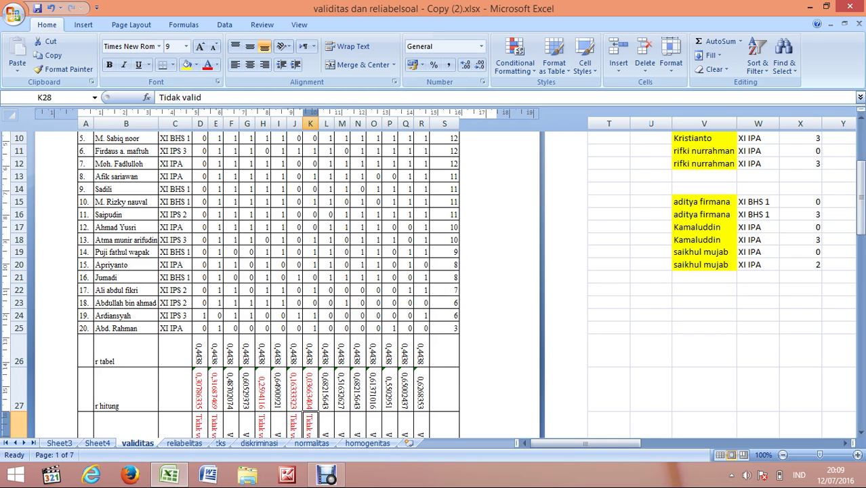
pyautogui.click(327, 475)
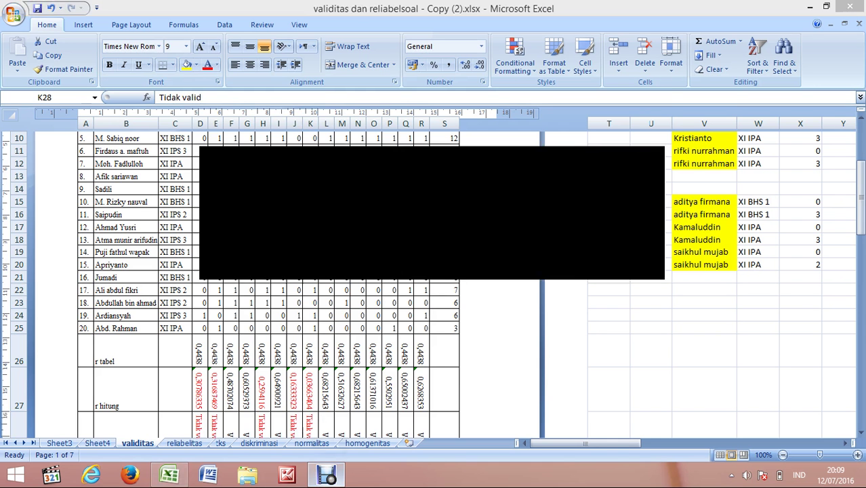